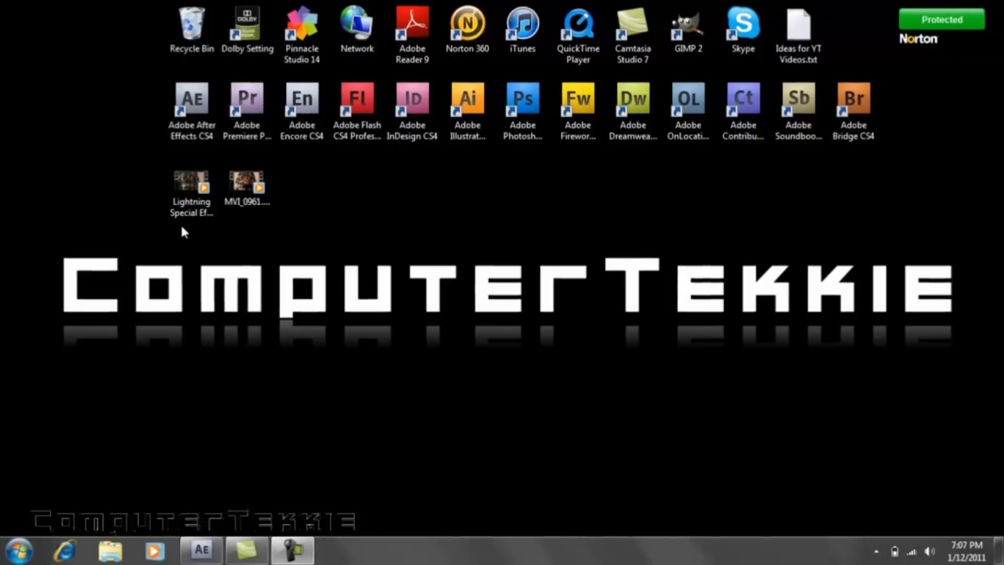
Preview the finished lightning sample video, then return to After Effects
{"action": "double_click", "coordinate": [182, 198]}
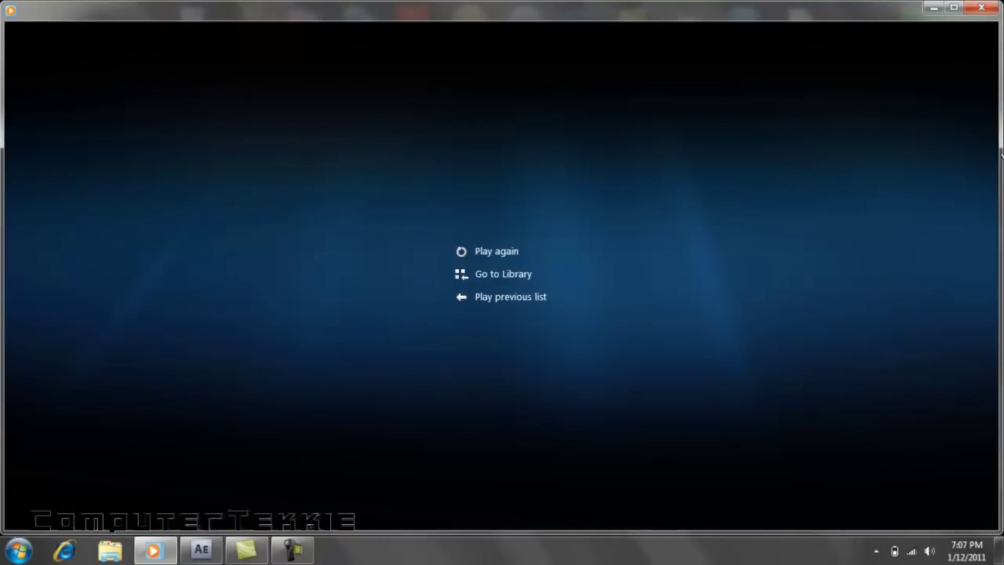
{"action": "left_click", "coordinate": [982, 9]}
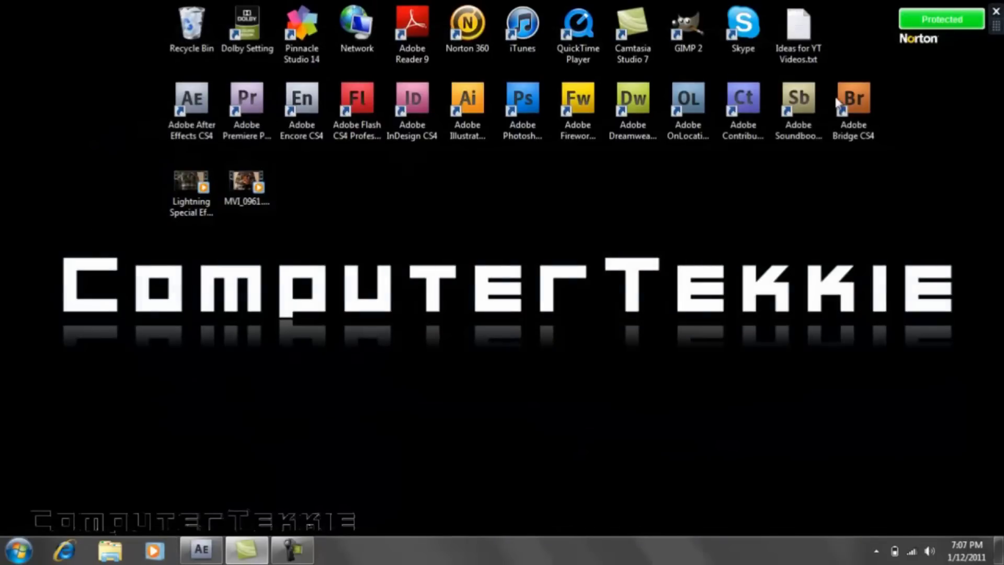
{"action": "left_click", "coordinate": [200, 551]}
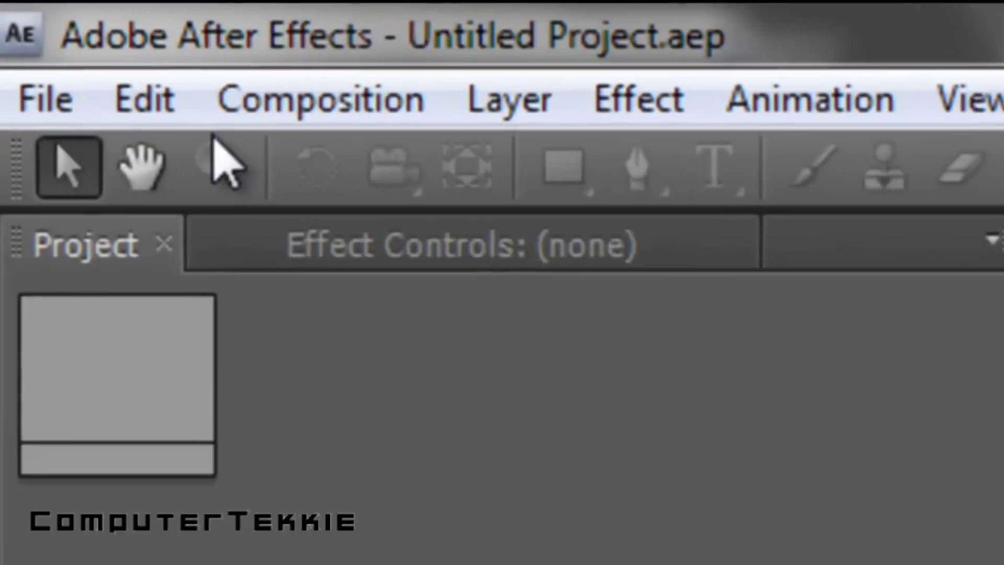
Create Comp 1 at 1280×720 with a 30 fps frame rate
{"action": "left_click", "coordinate": [69, 29]}
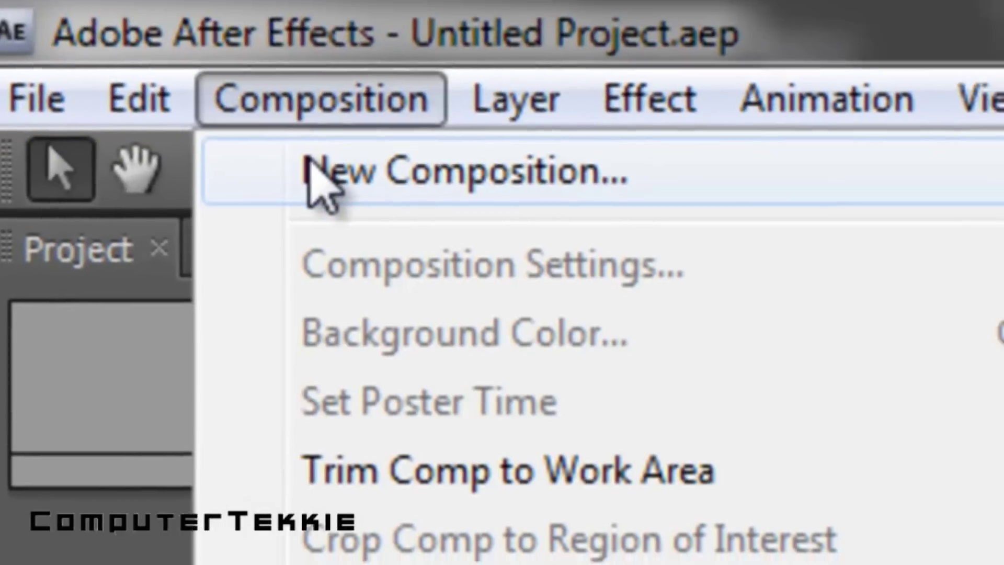
{"action": "left_click", "coordinate": [321, 164]}
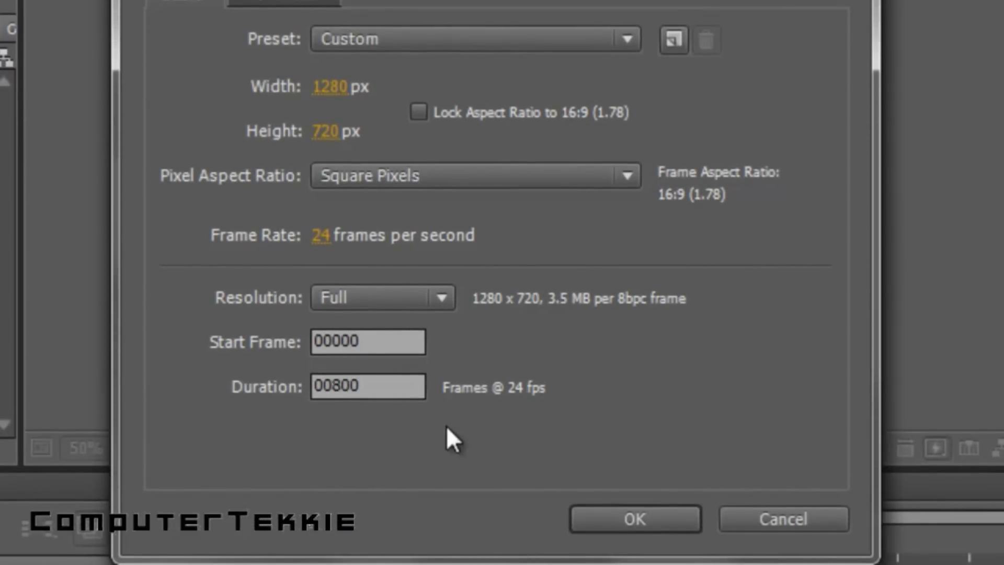
{"action": "left_click", "coordinate": [323, 238]}
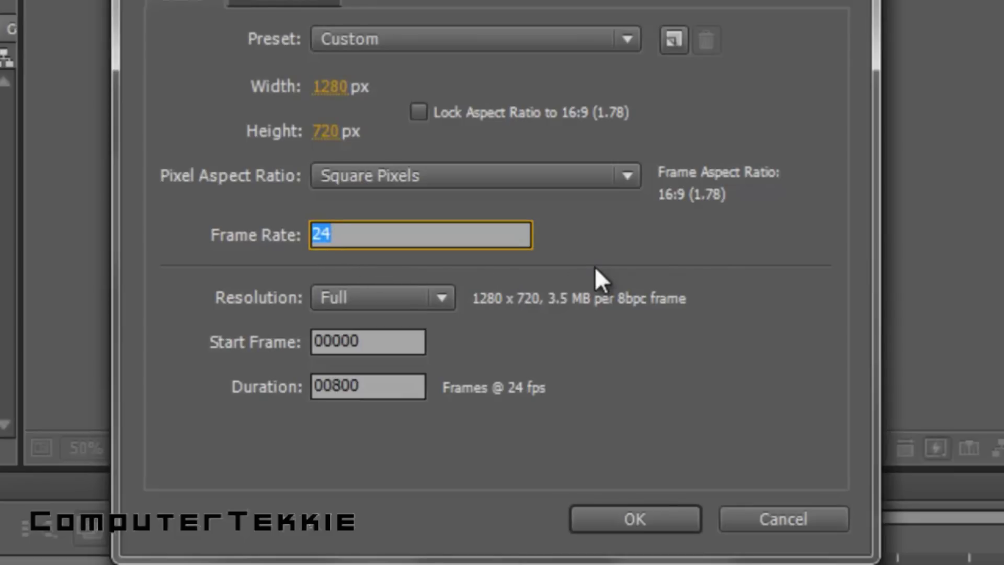
{"action": "type", "text": "30"}
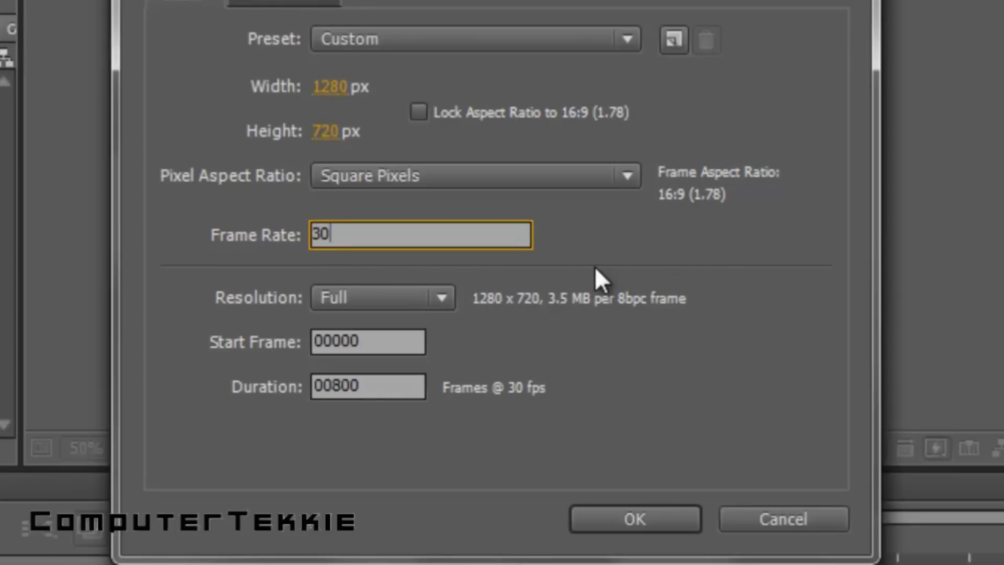
{"action": "left_click", "coordinate": [661, 518]}
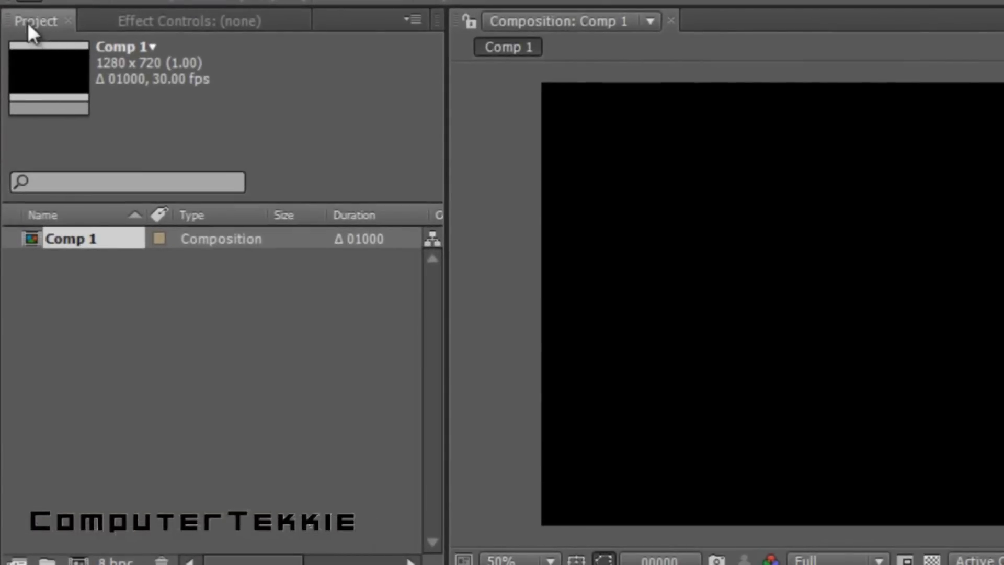
Import MVI_0961.MOV from the desktop and drag it into Comp 1's timeline
{"action": "double_click", "coordinate": [149, 389]}
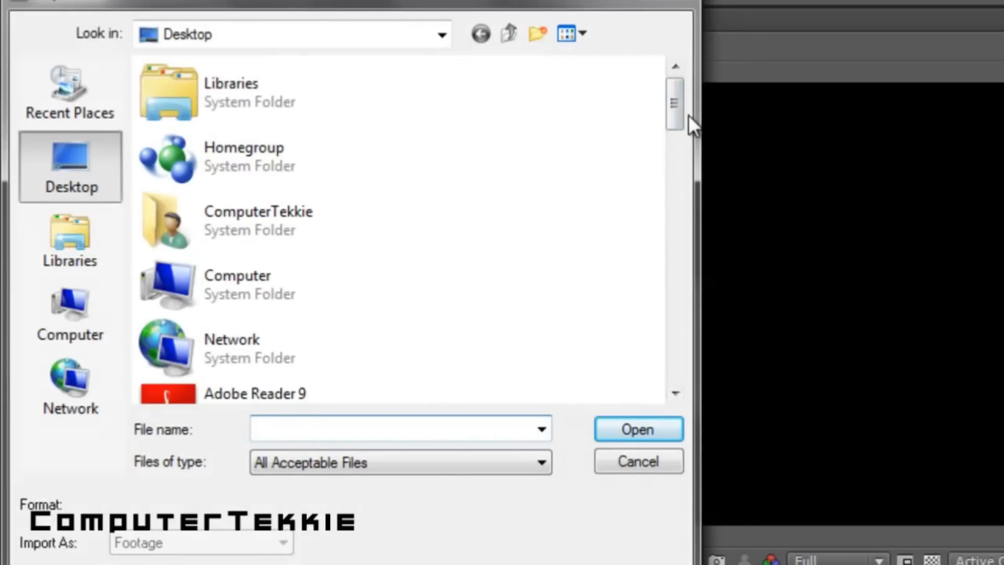
{"action": "left_click_drag", "start_coordinate": [675, 109], "coordinate": [687, 376]}
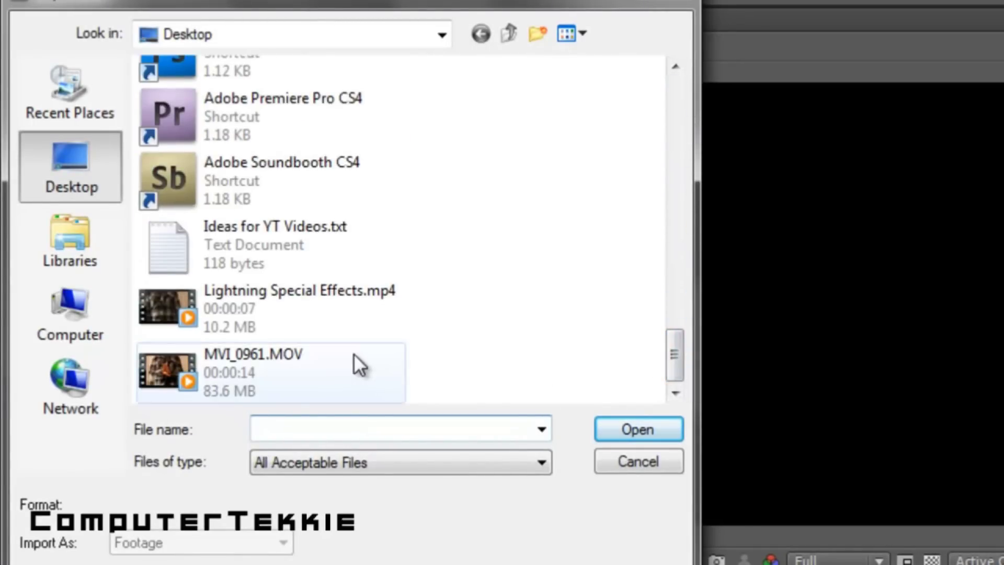
{"action": "left_click", "coordinate": [374, 369]}
{"action": "left_click", "coordinate": [640, 430]}
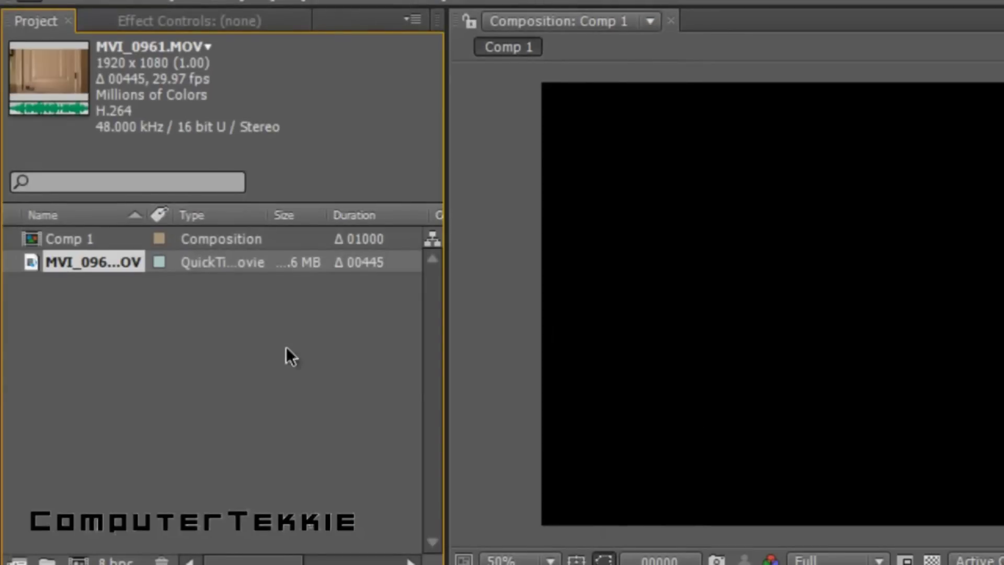
{"action": "left_click_drag", "start_coordinate": [107, 267], "coordinate": [82, 482]}
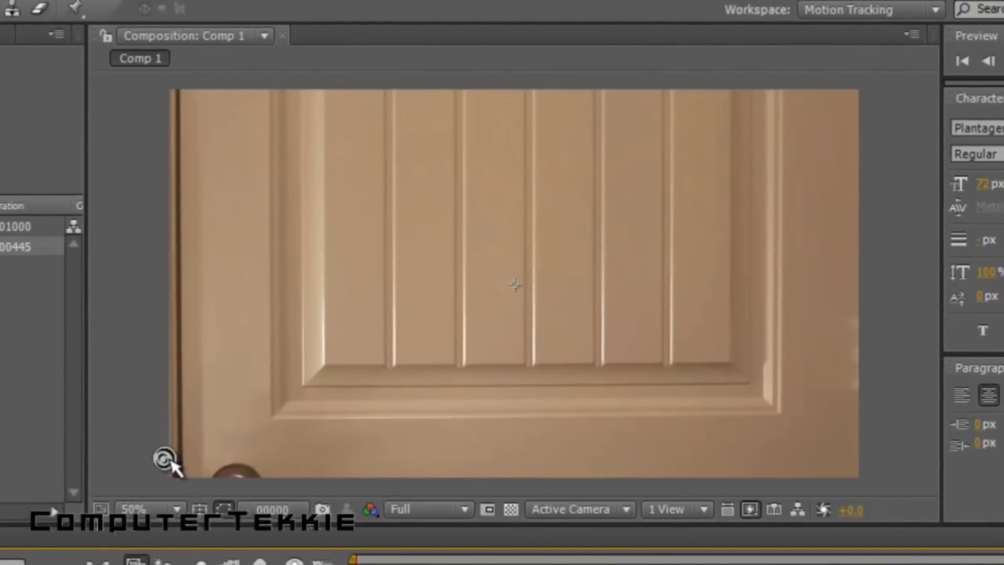
Zoom the viewer out and scale the MVI_0961.MOV layer down to fill the 1280×720 frame
{"action": "key", "text": "comma"}
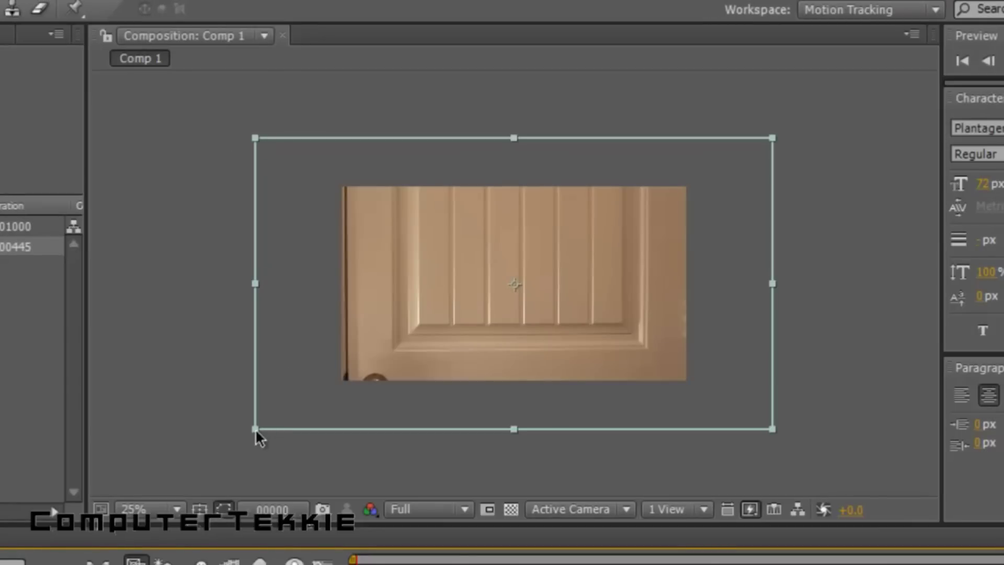
{"action": "left_click_drag", "start_coordinate": [255, 428], "coordinate": [343, 394]}
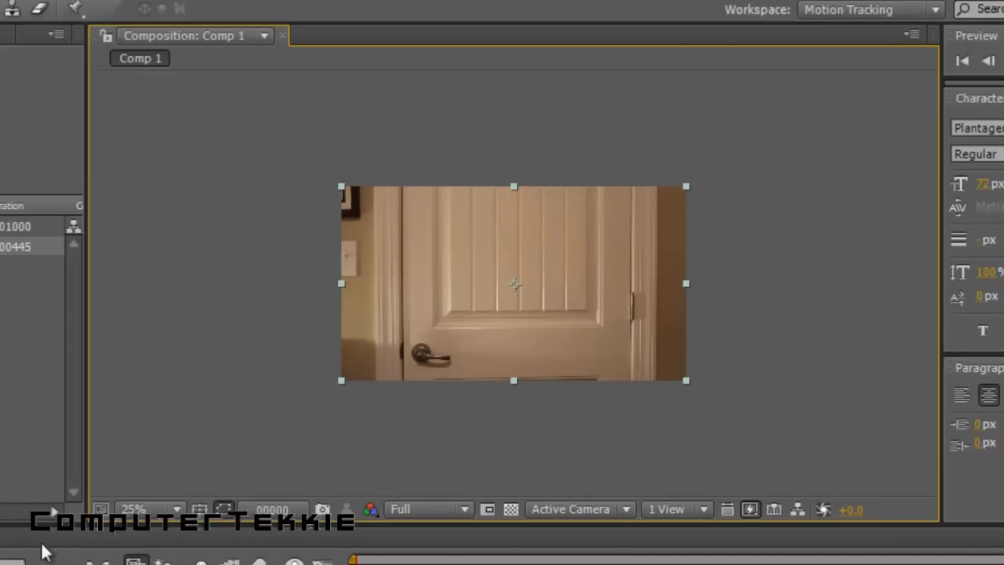
{"action": "scroll", "coordinate": [281, 374], "scroll_direction": "up", "scroll_amount": 3}
{"action": "scroll", "coordinate": [280, 375], "scroll_direction": "down", "scroll_amount": 3}
{"action": "scroll", "coordinate": [280, 375], "scroll_direction": "up", "scroll_amount": 2}
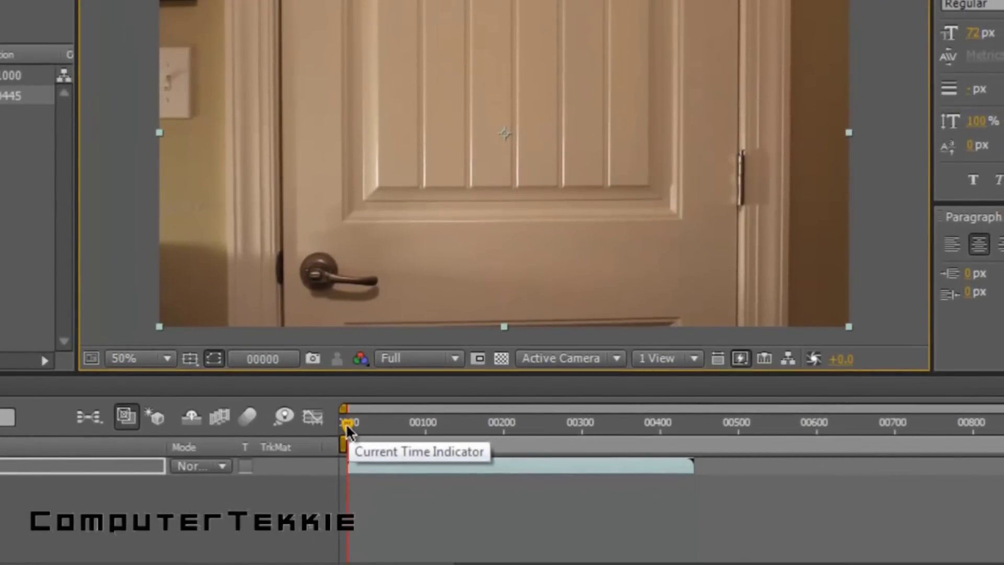
Duplicate the MVI_0961.MOV layer and trim the top copy to start at frame 00219
{"action": "left_click_drag", "start_coordinate": [358, 423], "coordinate": [515, 448]}
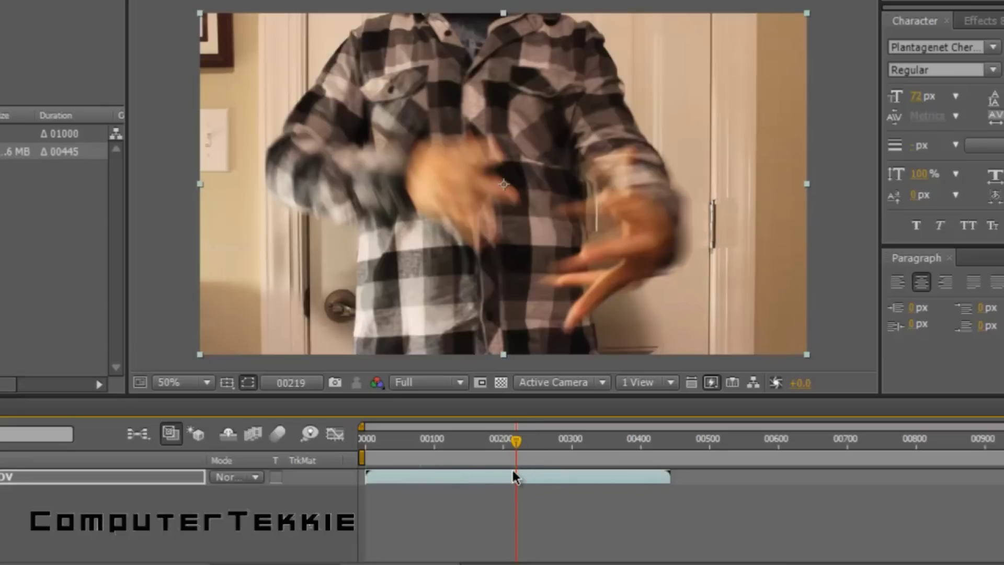
{"action": "key", "text": "ctrl+d"}
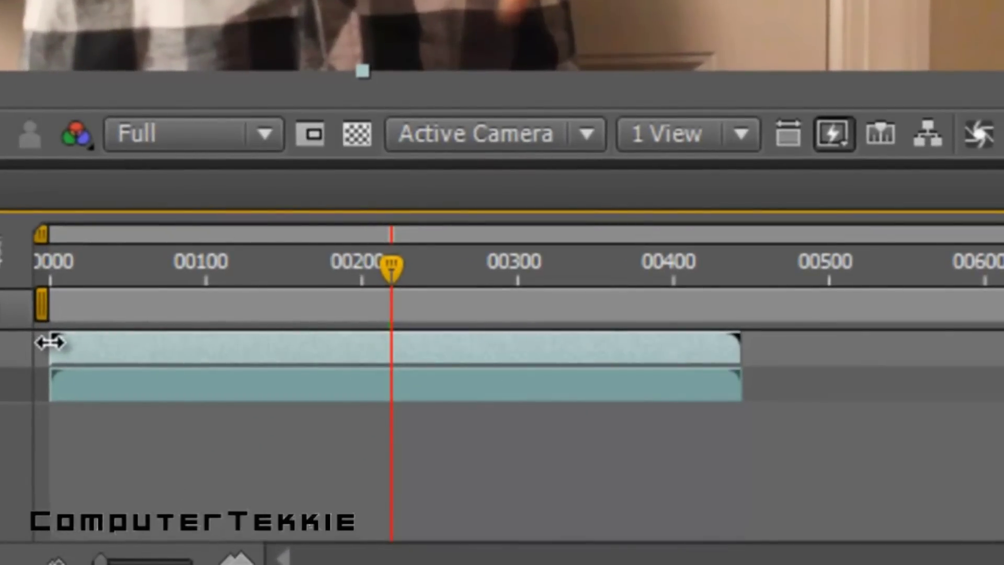
{"action": "left_click_drag", "start_coordinate": [50, 342], "coordinate": [391, 336]}
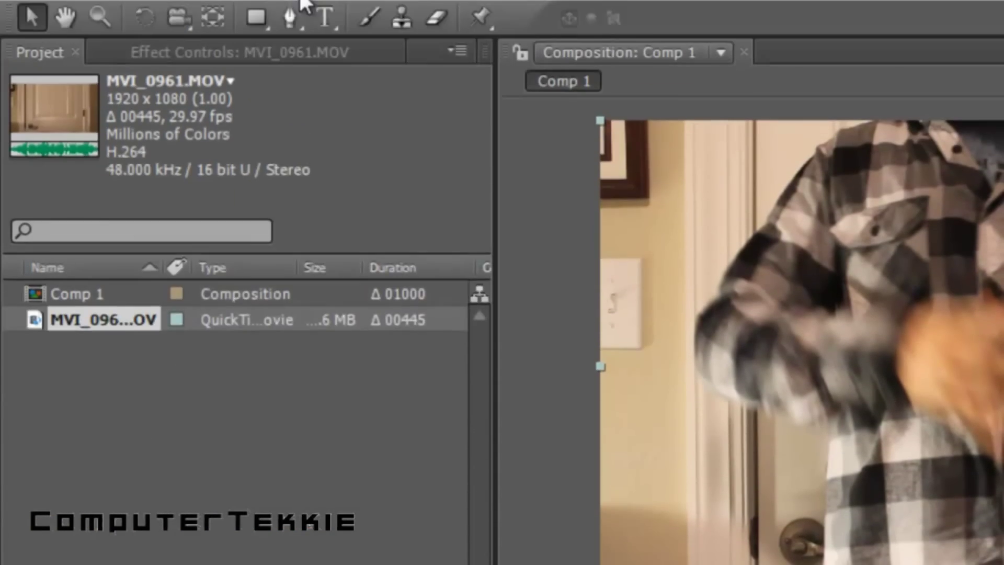
Apply Generate > Advanced Lightning with Lightning Type Strike, and expand Glow Settings
{"action": "left_click", "coordinate": [301, 1]}
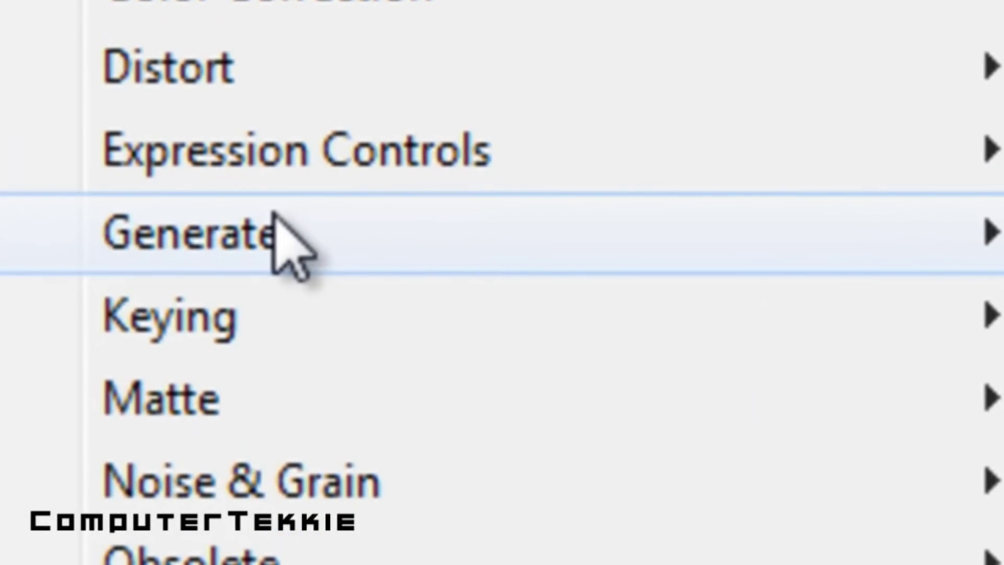
{"action": "mouse_move", "coordinate": [784, 256]}
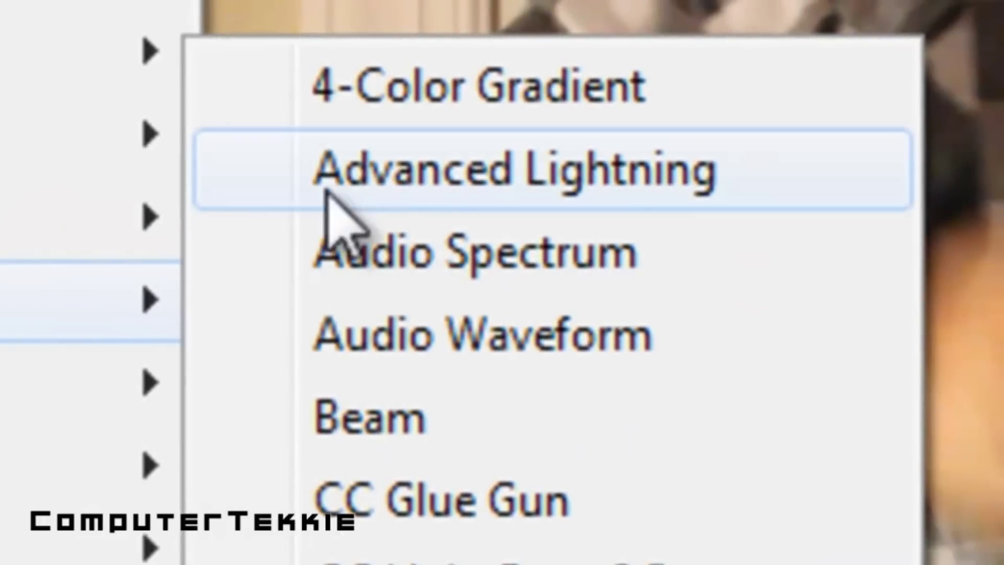
{"action": "left_click", "coordinate": [406, 172]}
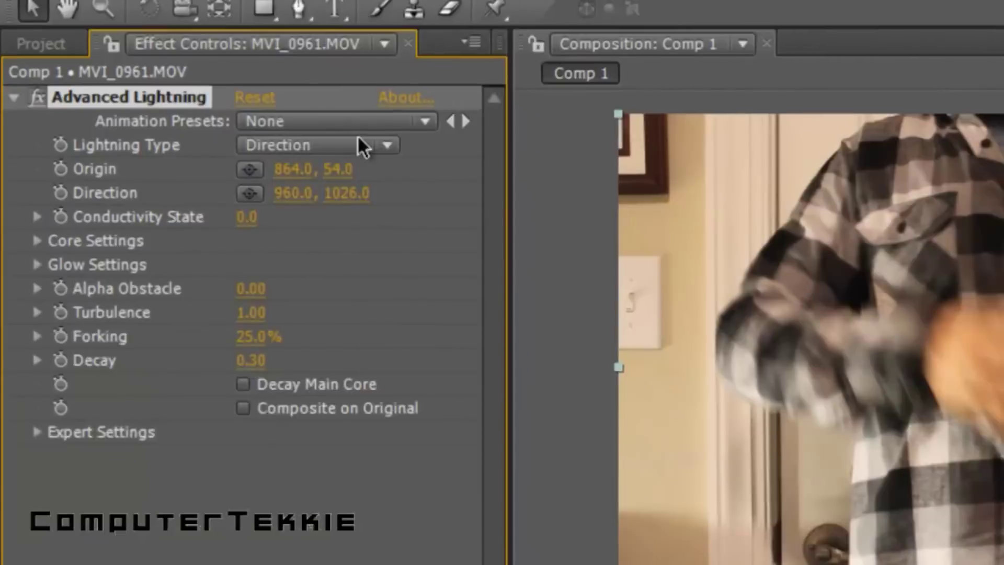
{"action": "left_click", "coordinate": [358, 143]}
{"action": "left_click", "coordinate": [357, 178]}
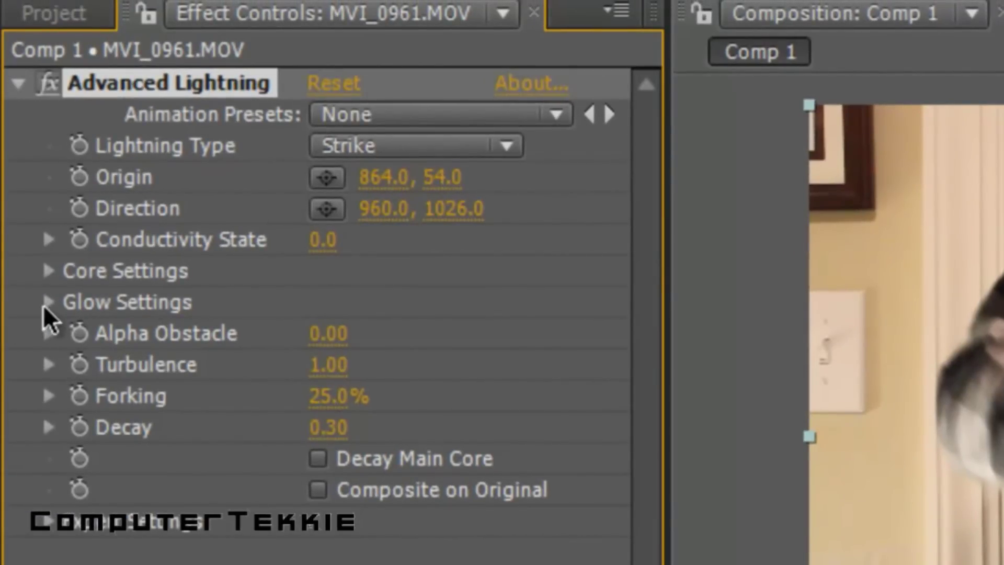
{"action": "left_click", "coordinate": [48, 303]}
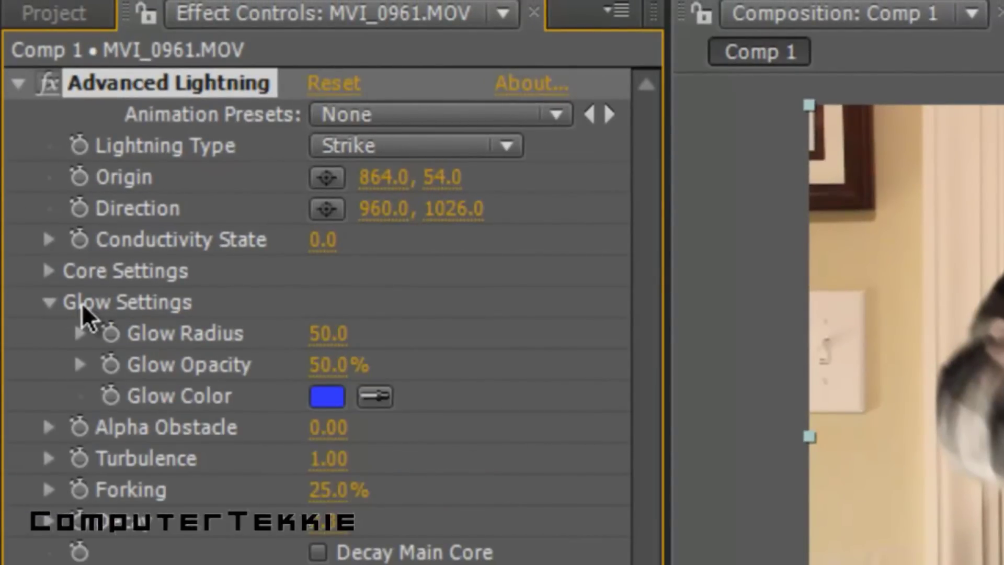
Set the lightning glow colour to teal and raise Glow Radius to 60
{"action": "left_click", "coordinate": [335, 398]}
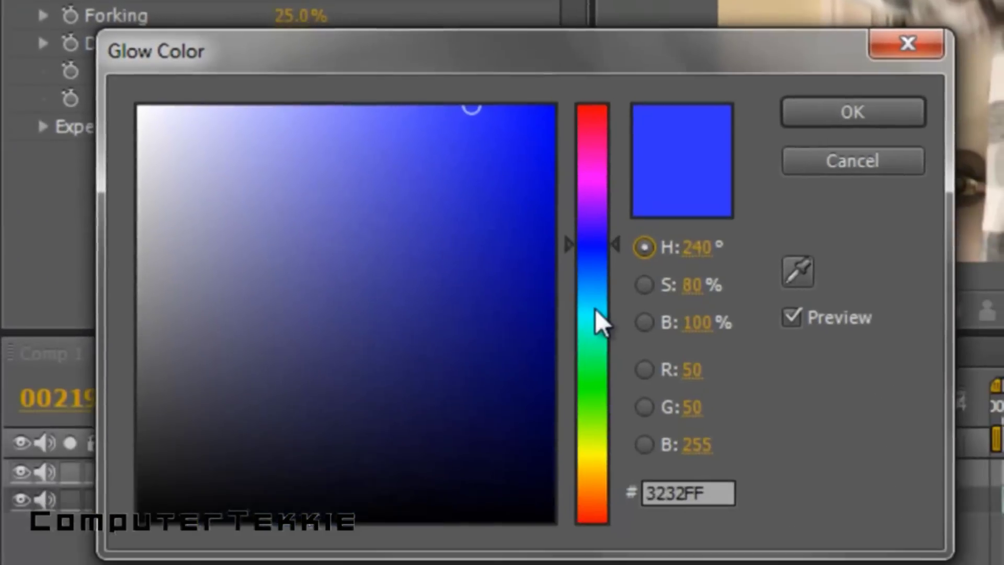
{"action": "left_click", "coordinate": [595, 308]}
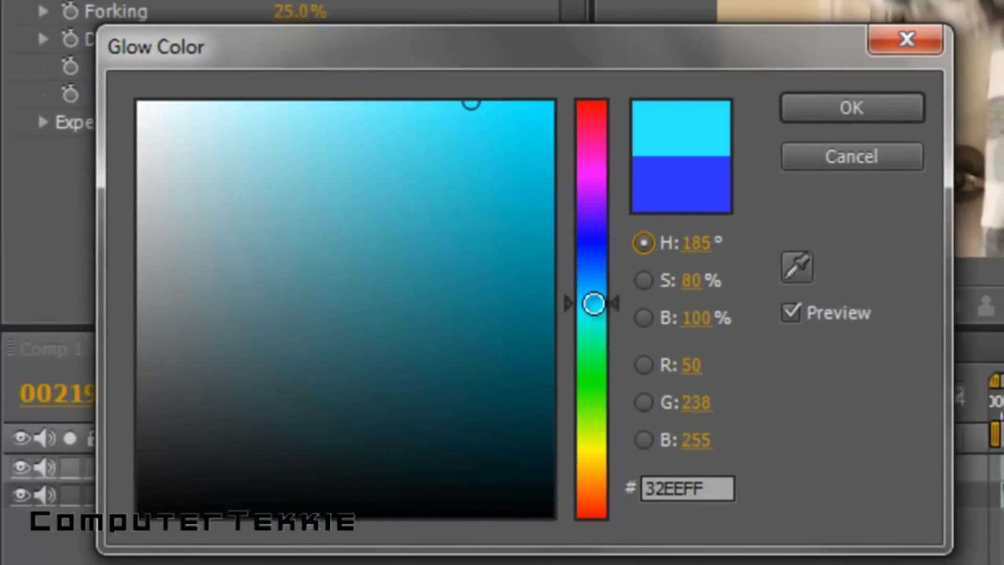
{"action": "mouse_move", "coordinate": [536, 137]}
{"action": "left_mouse_down"}
{"action": "mouse_move", "coordinate": [560, 235]}
{"action": "mouse_move", "coordinate": [556, 285]}
{"action": "left_mouse_up"}
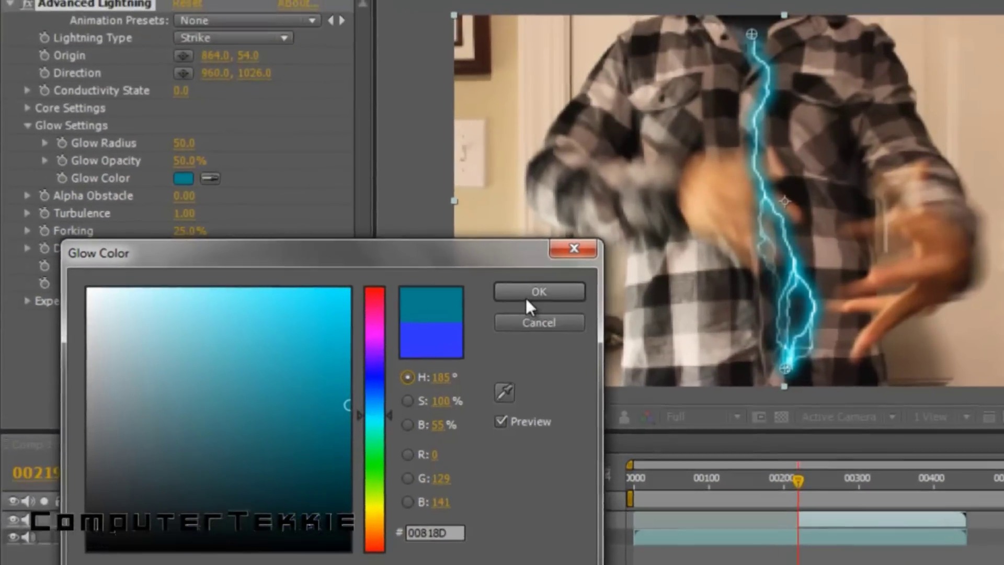
{"action": "left_click", "coordinate": [520, 285]}
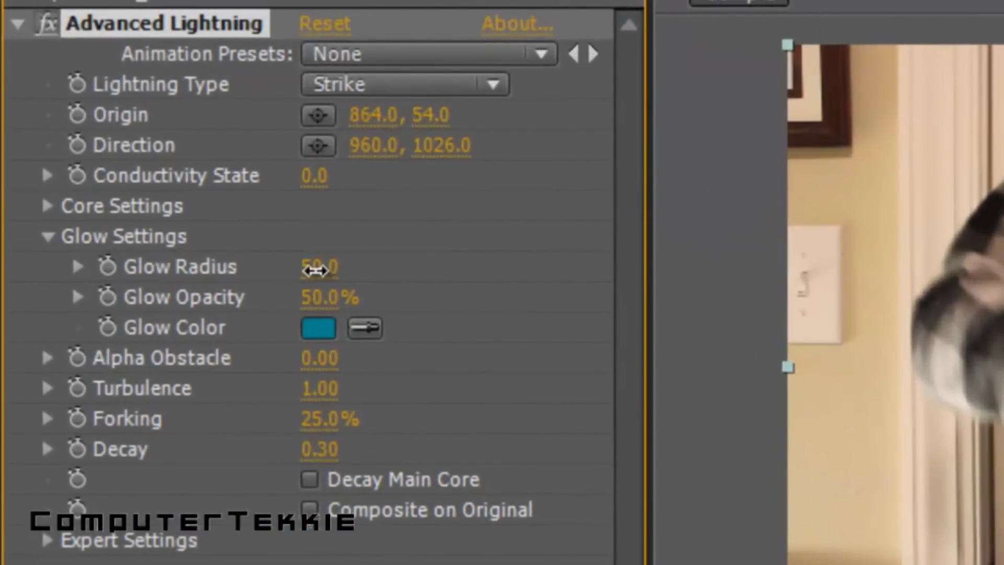
{"action": "left_click_drag", "start_coordinate": [314, 270], "coordinate": [398, 268]}
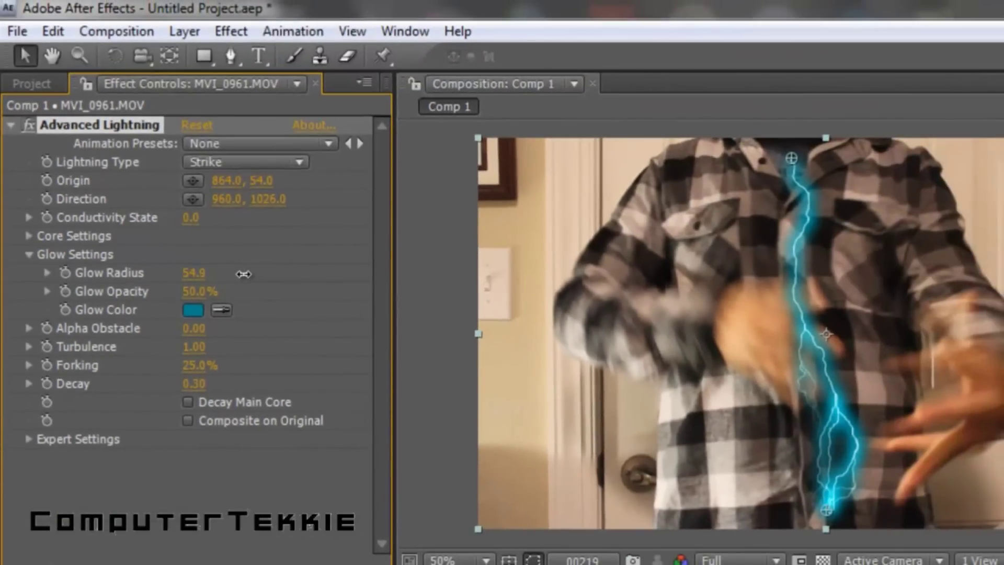
{"action": "left_click_drag", "start_coordinate": [243, 274], "coordinate": [291, 271]}
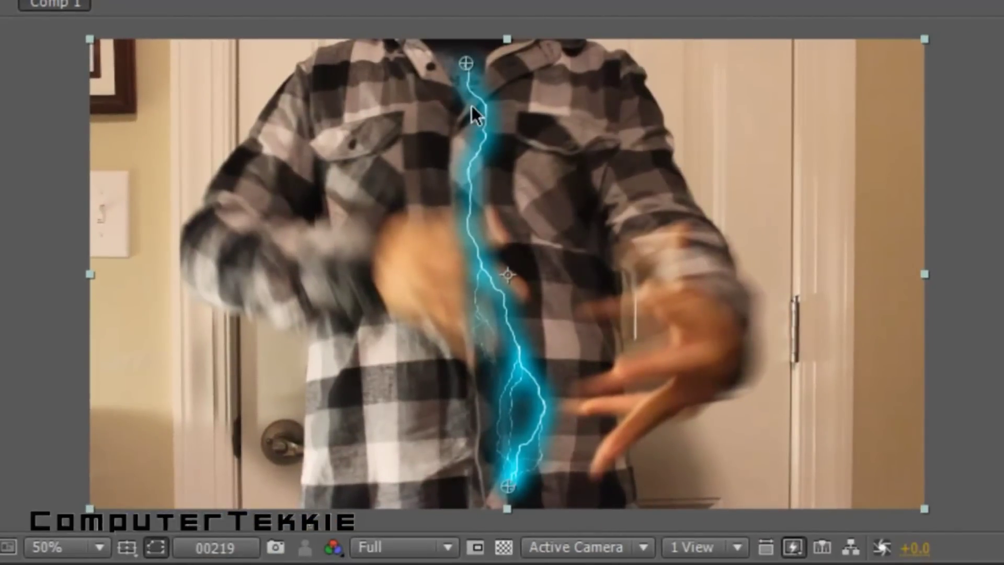
At frame 00219, drag Origin onto the left hand and Direction onto the right hand
{"action": "left_click_drag", "start_coordinate": [472, 105], "coordinate": [472, 278]}
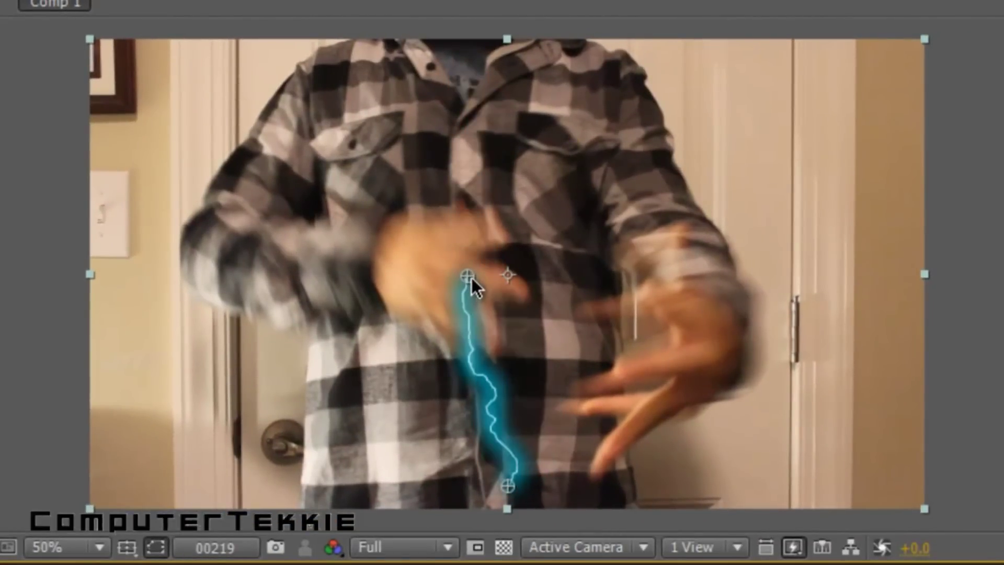
{"action": "left_click_drag", "start_coordinate": [511, 492], "coordinate": [678, 341]}
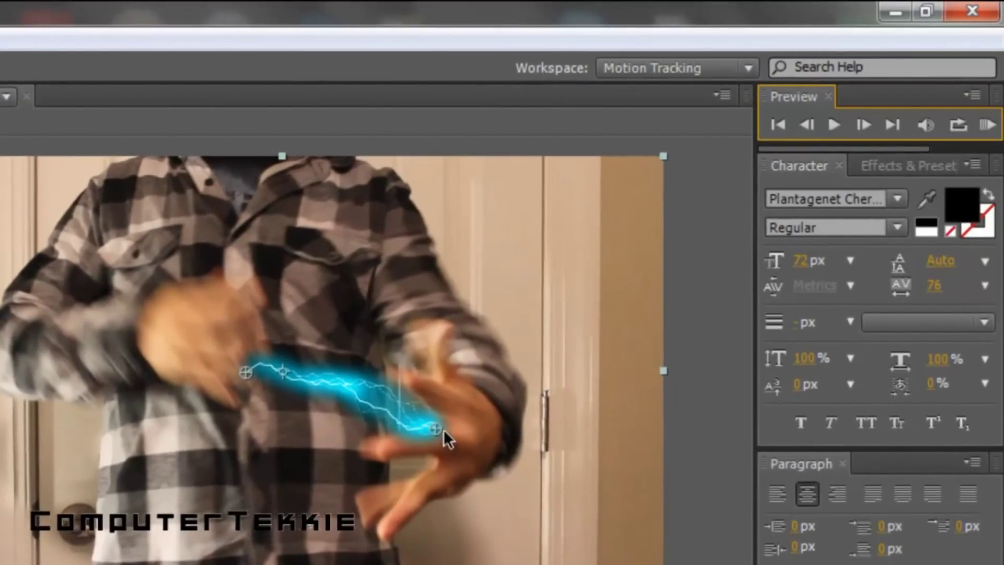
Fine-tune both bolt endpoints on the hands, then reposition them one frame later
{"action": "left_click_drag", "start_coordinate": [439, 424], "coordinate": [444, 420]}
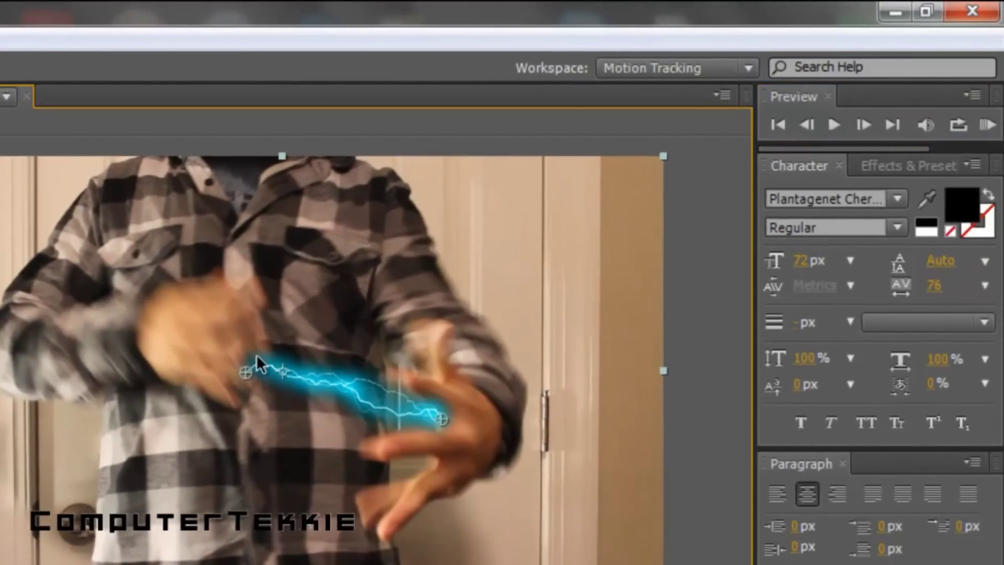
{"action": "left_click_drag", "start_coordinate": [246, 372], "coordinate": [246, 360]}
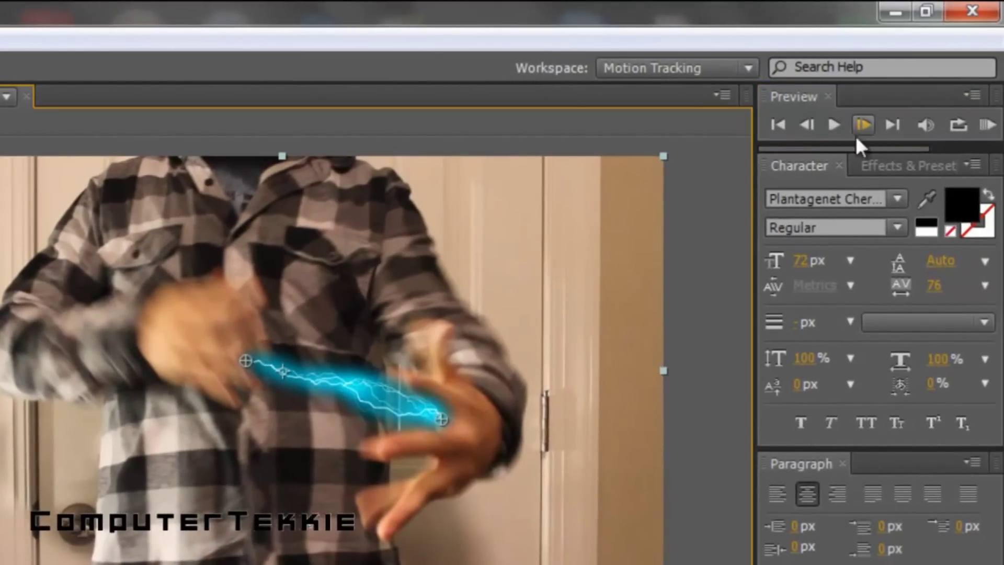
{"action": "left_click", "coordinate": [858, 130]}
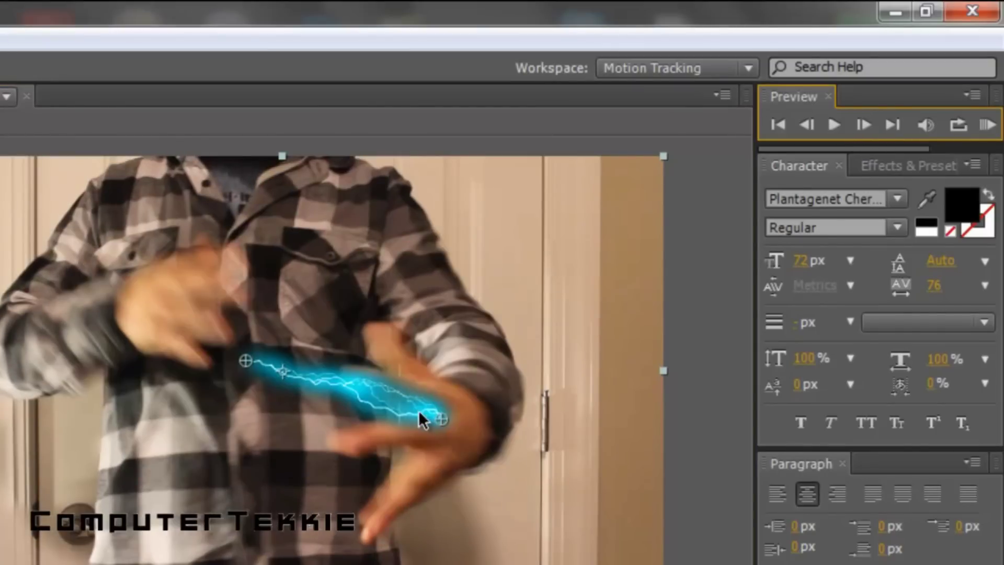
{"action": "left_click_drag", "start_coordinate": [442, 419], "coordinate": [417, 413]}
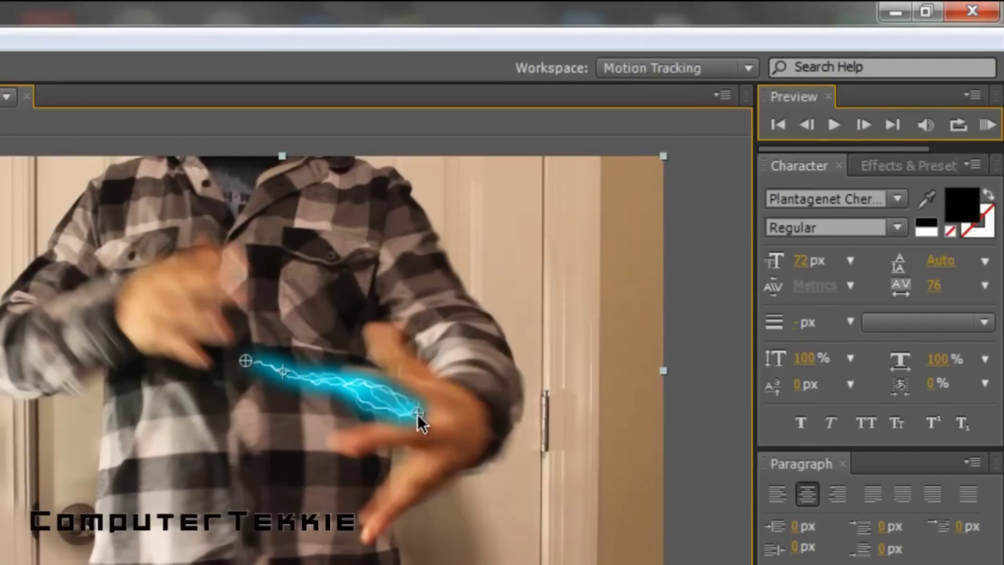
{"action": "left_click_drag", "start_coordinate": [244, 356], "coordinate": [215, 302]}
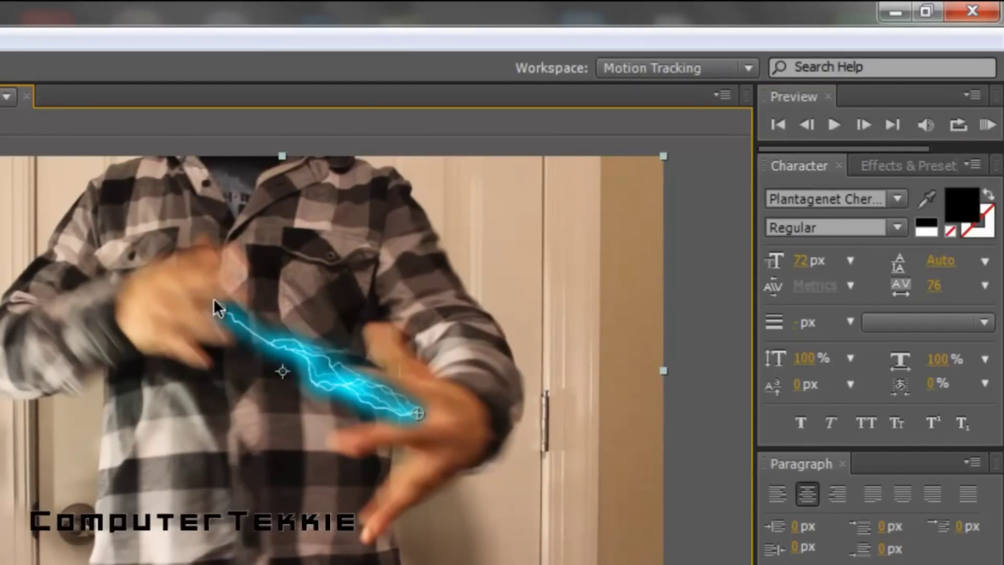
Over the next two frames, move the start point up-left and end point left with the hands
{"action": "left_click", "coordinate": [866, 124]}
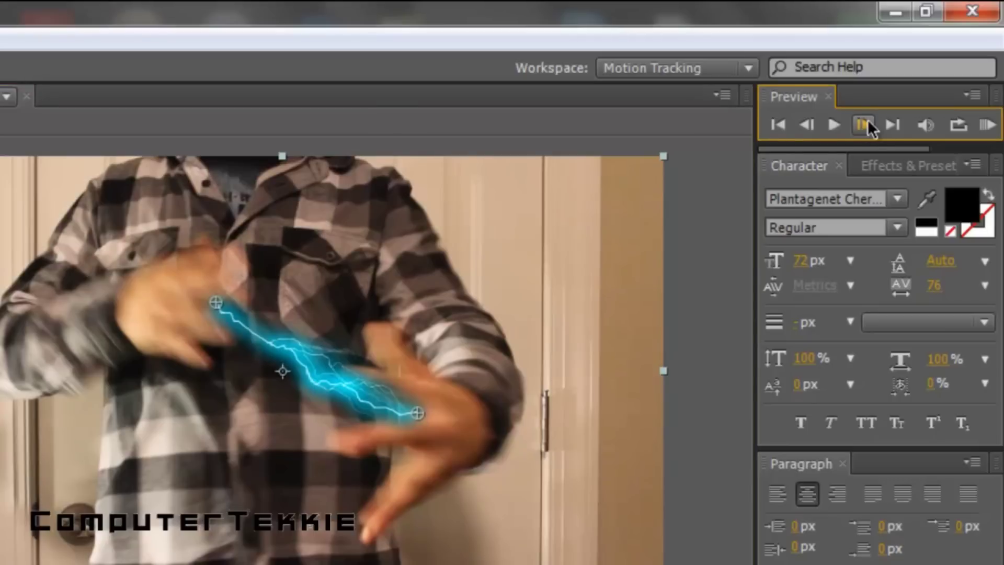
{"action": "left_click_drag", "start_coordinate": [420, 417], "coordinate": [402, 411]}
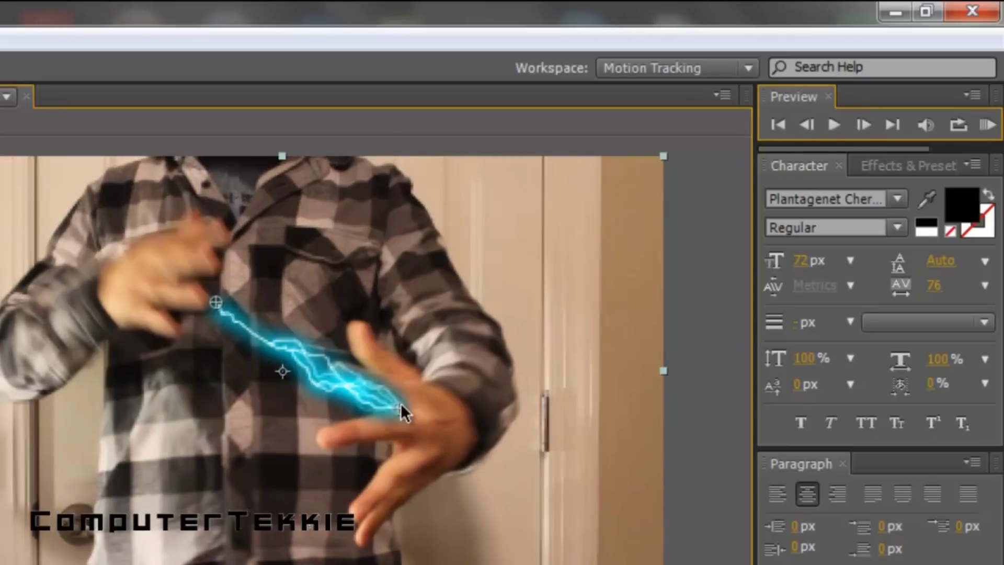
{"action": "left_click_drag", "start_coordinate": [215, 303], "coordinate": [189, 275]}
{"action": "left_click", "coordinate": [863, 125]}
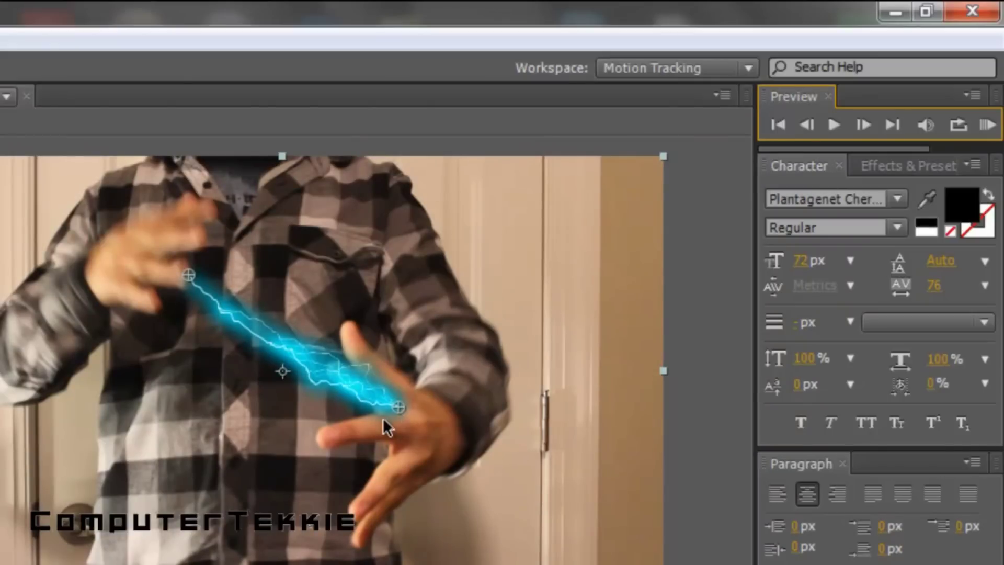
{"action": "left_click_drag", "start_coordinate": [398, 407], "coordinate": [370, 403]}
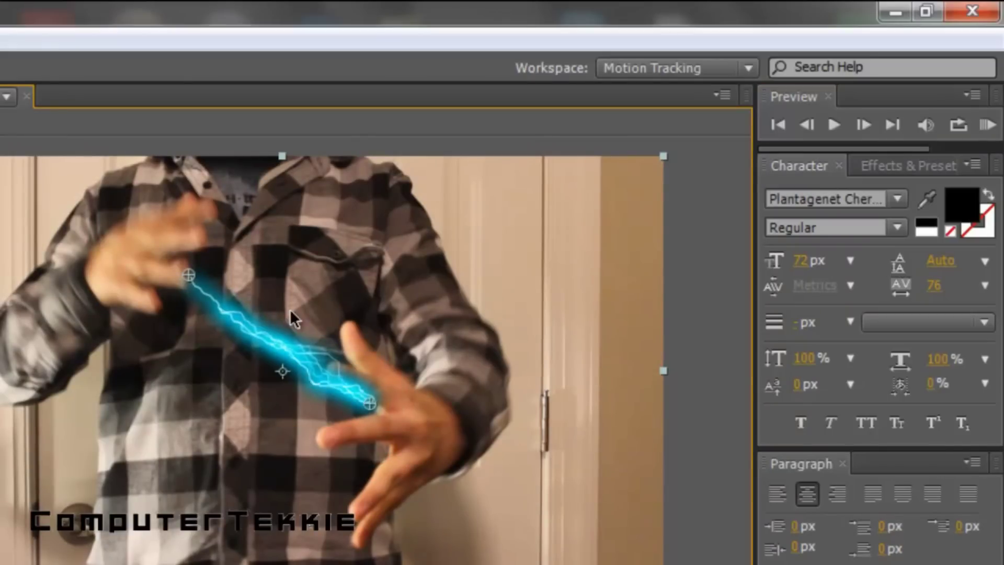
{"action": "left_click_drag", "start_coordinate": [190, 273], "coordinate": [172, 253]}
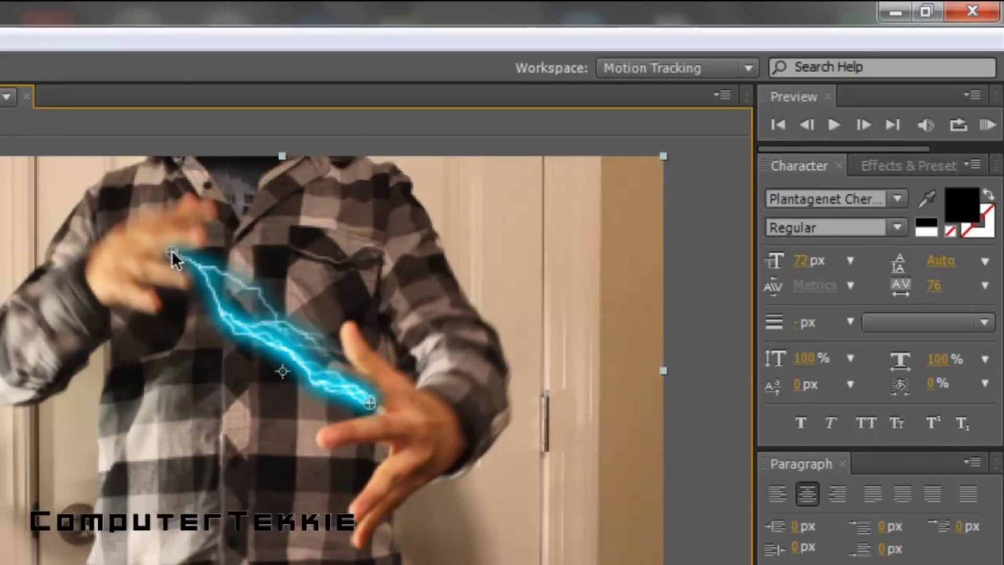
Skip ahead two frames, then one more, keeping origin and direction on the upper and lower hands
{"action": "left_click", "coordinate": [853, 116]}
{"action": "left_click", "coordinate": [854, 118]}
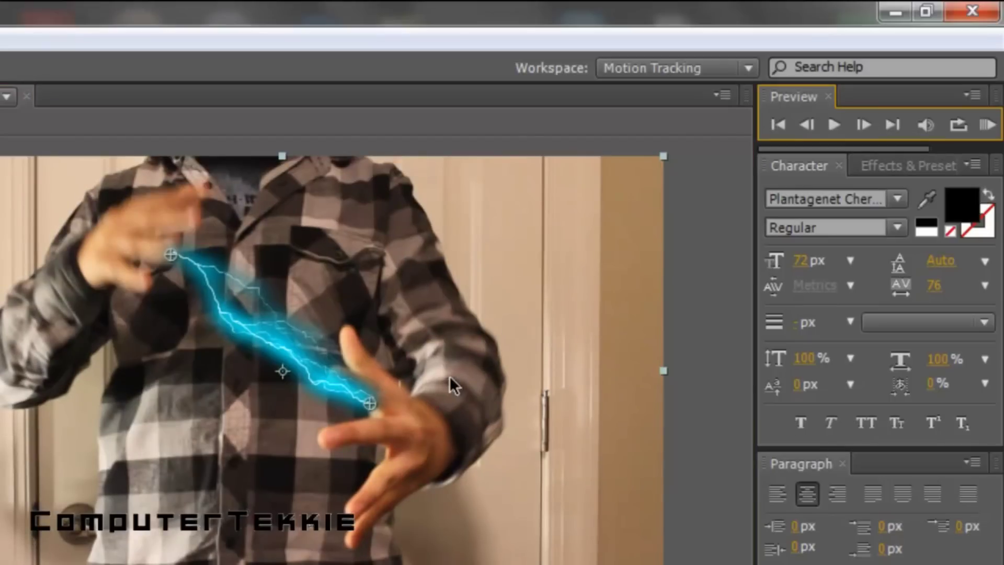
{"action": "left_click", "coordinate": [374, 413]}
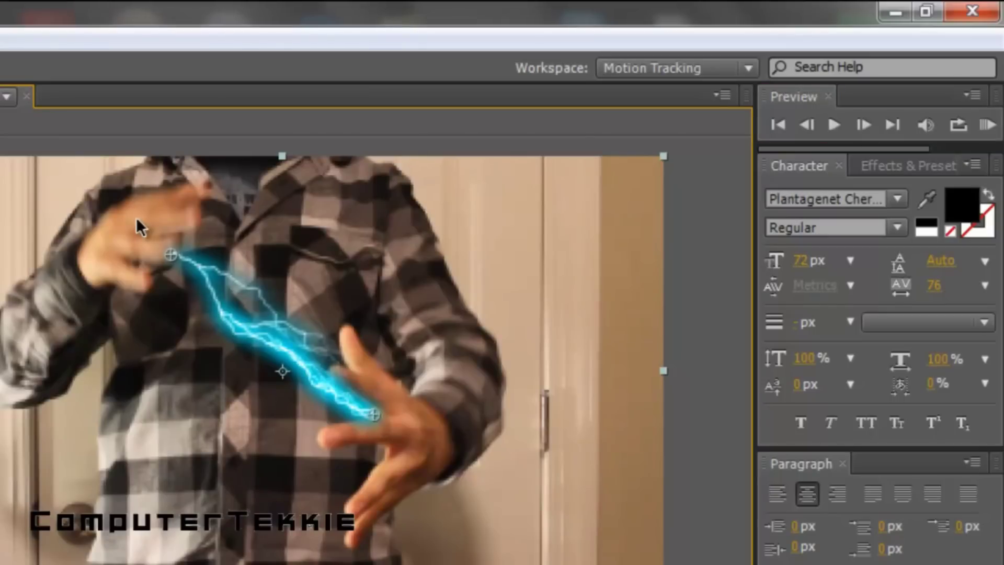
{"action": "left_click_drag", "start_coordinate": [173, 257], "coordinate": [175, 233]}
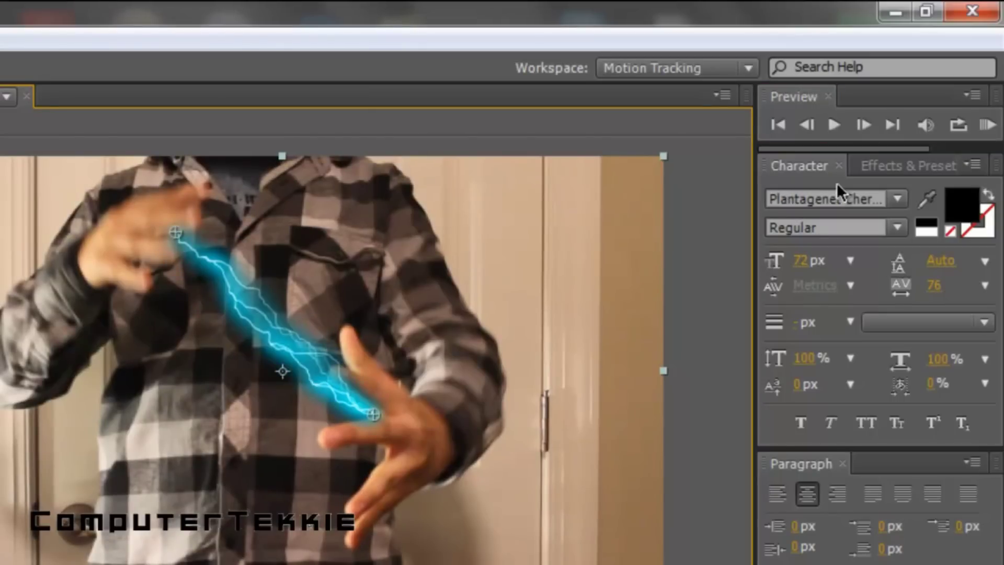
{"action": "left_click", "coordinate": [863, 125]}
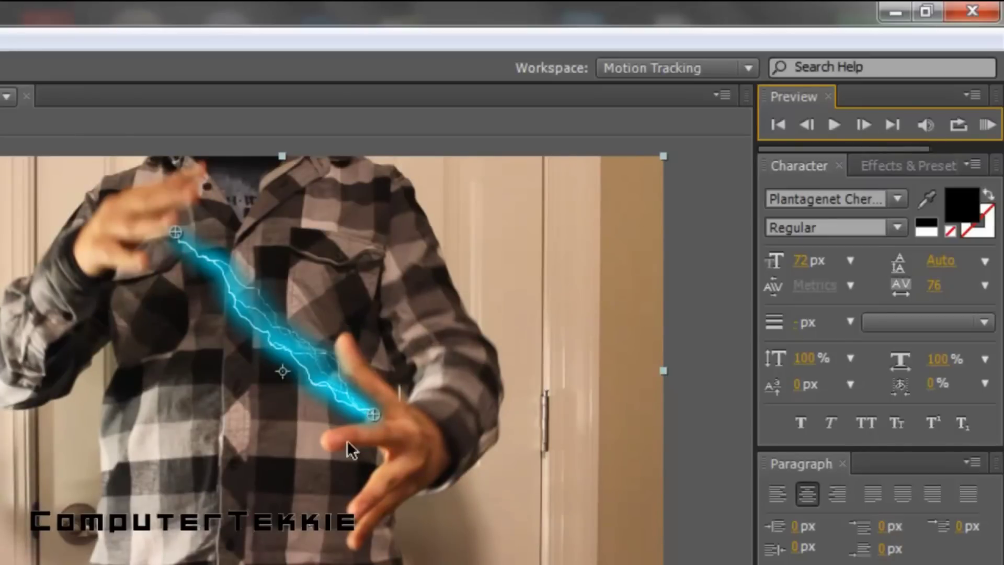
{"action": "left_click_drag", "start_coordinate": [371, 415], "coordinate": [382, 419]}
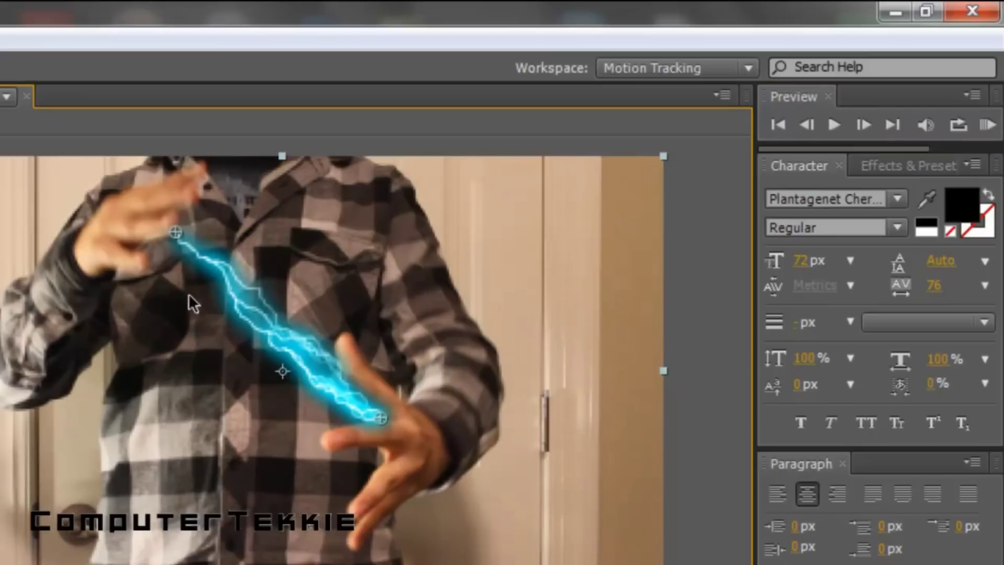
{"action": "left_click_drag", "start_coordinate": [175, 234], "coordinate": [135, 244]}
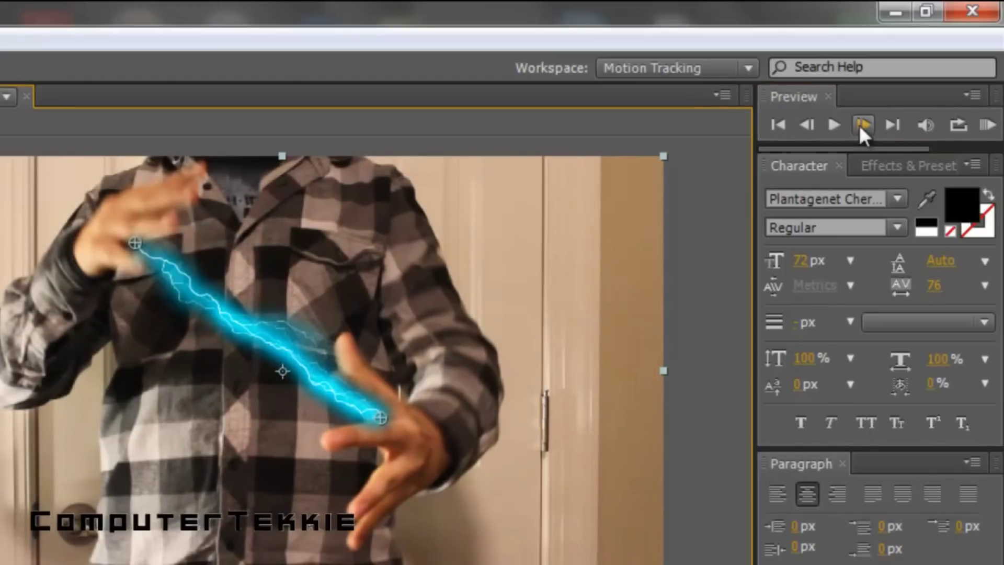
Across the next three frames, nudge the bolt's endpoints to stay on both hands
{"action": "left_click", "coordinate": [863, 126]}
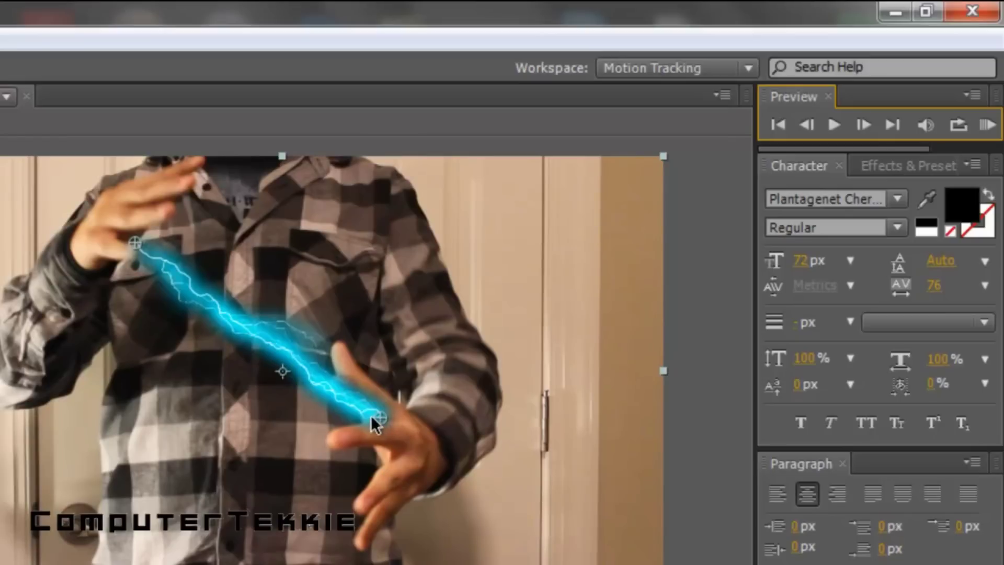
{"action": "left_click_drag", "start_coordinate": [372, 416], "coordinate": [367, 412]}
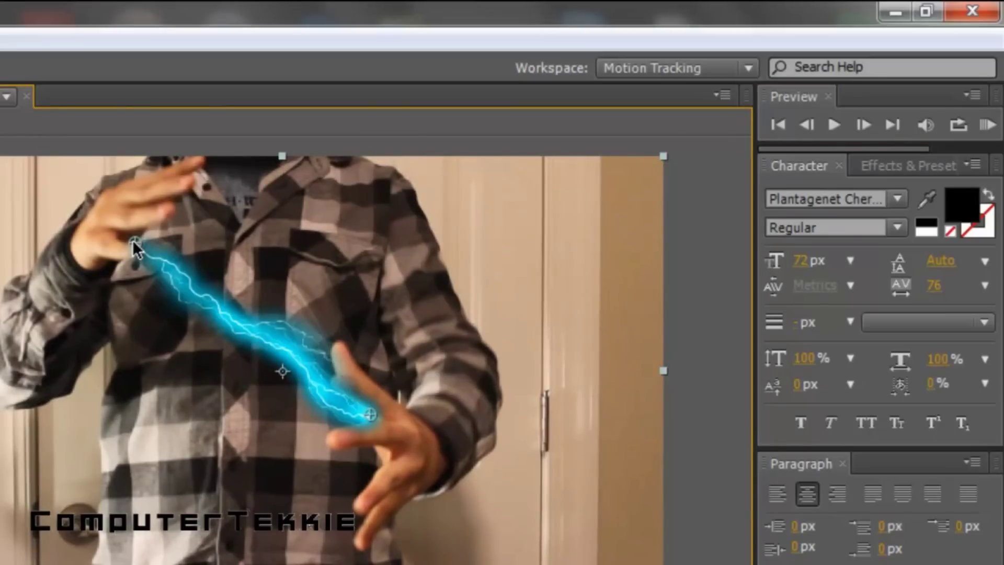
{"action": "left_click_drag", "start_coordinate": [133, 240], "coordinate": [130, 234]}
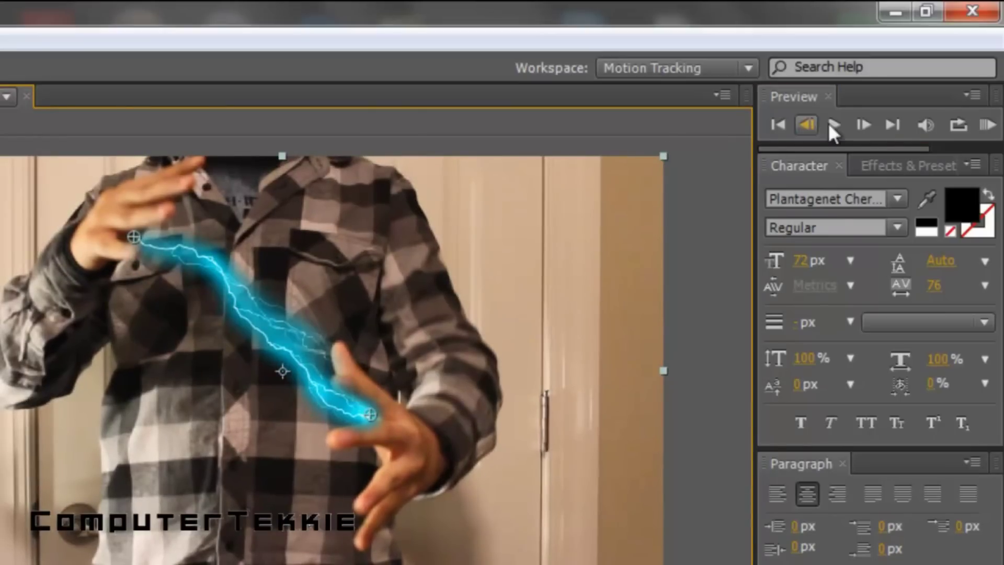
{"action": "left_click", "coordinate": [861, 124]}
{"action": "left_click", "coordinate": [863, 124]}
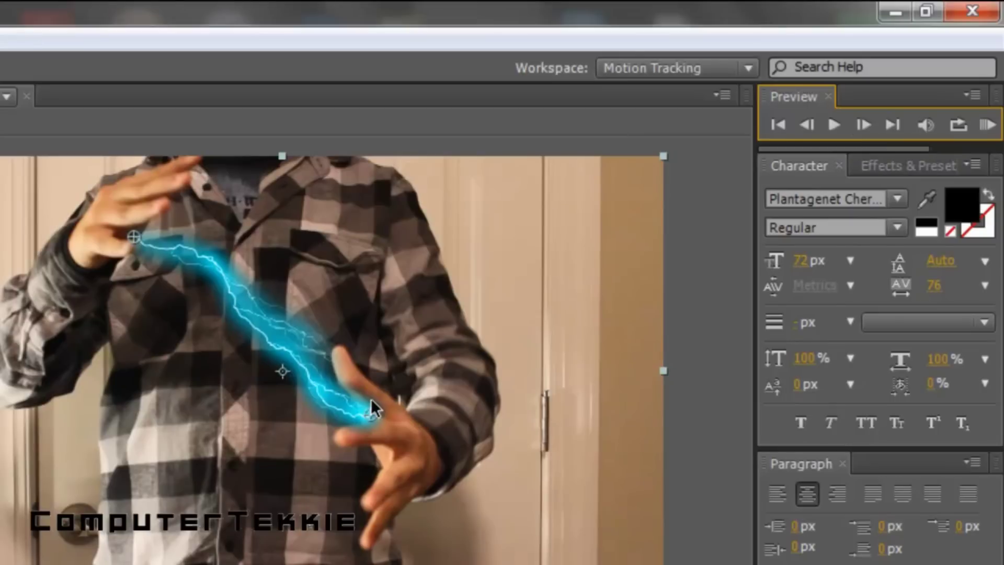
{"action": "left_click_drag", "start_coordinate": [368, 419], "coordinate": [382, 454]}
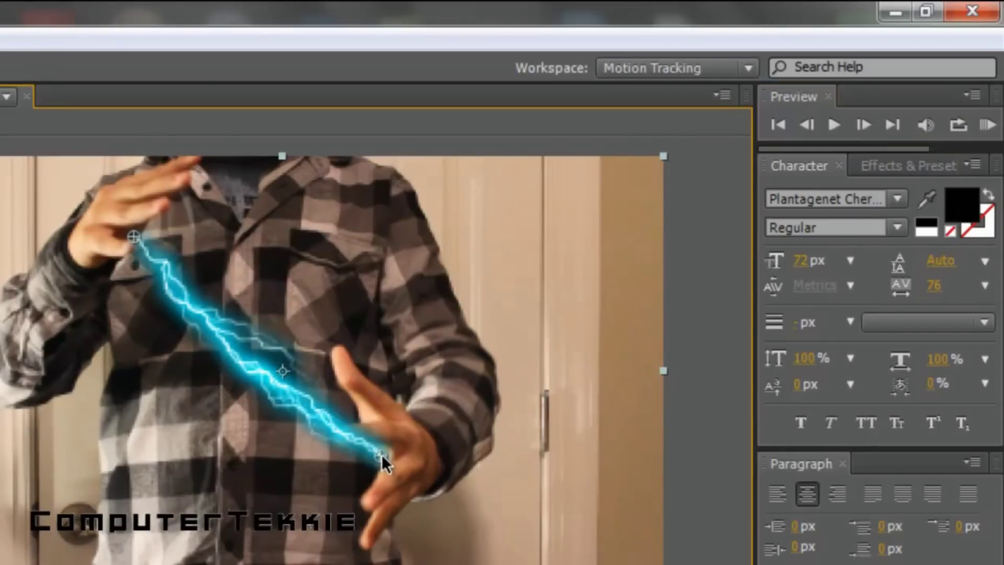
{"action": "left_click_drag", "start_coordinate": [134, 229], "coordinate": [131, 231]}
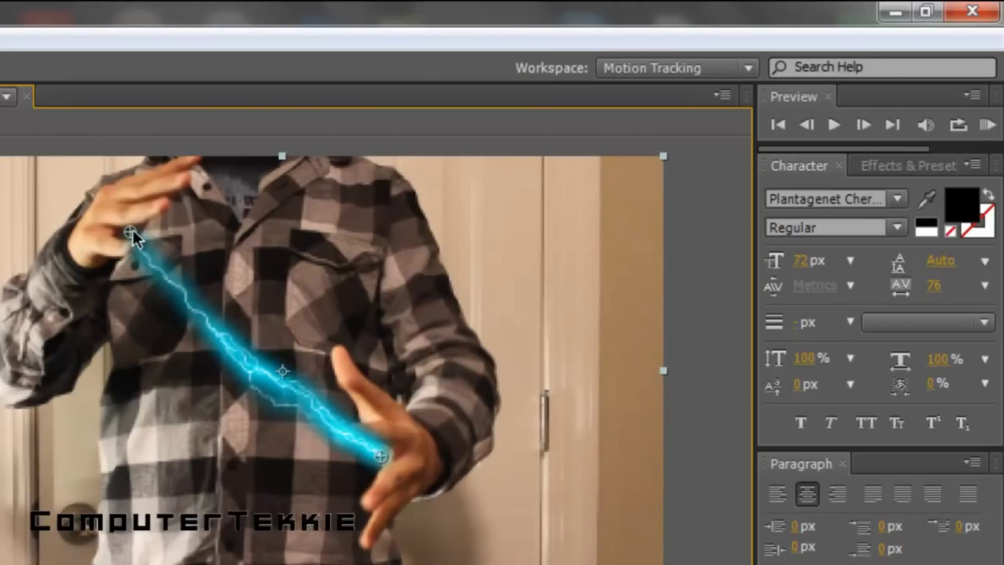
For two more frames, readjust the end point on the lower hand and start point on the upper hand
{"action": "left_click", "coordinate": [872, 124]}
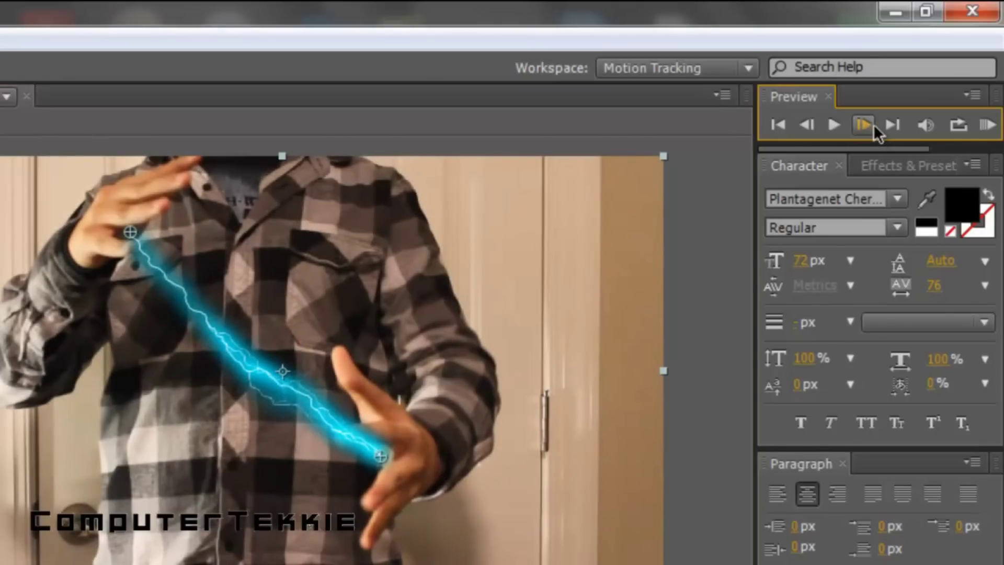
{"action": "left_click_drag", "start_coordinate": [382, 458], "coordinate": [386, 450]}
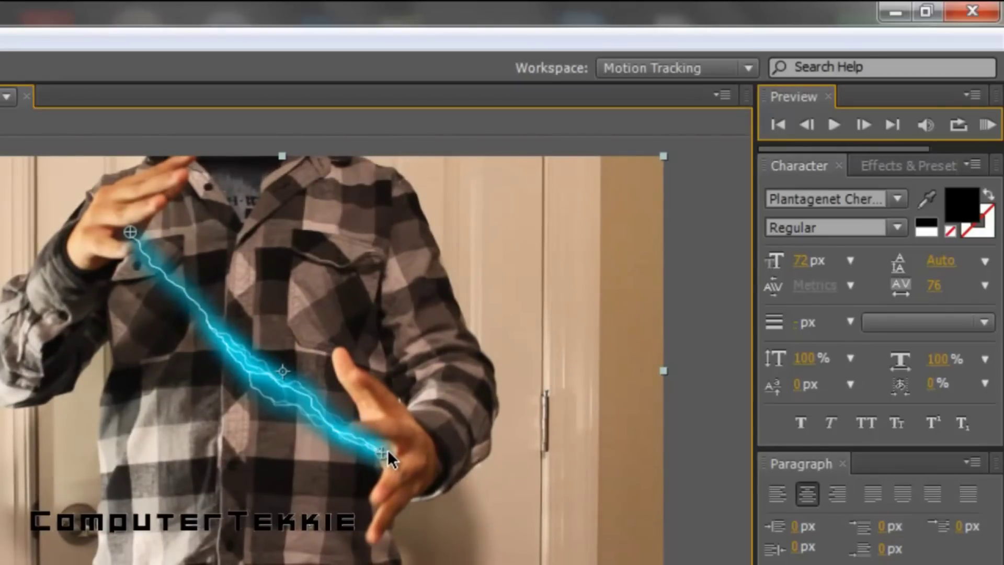
{"action": "left_click_drag", "start_coordinate": [132, 230], "coordinate": [122, 233]}
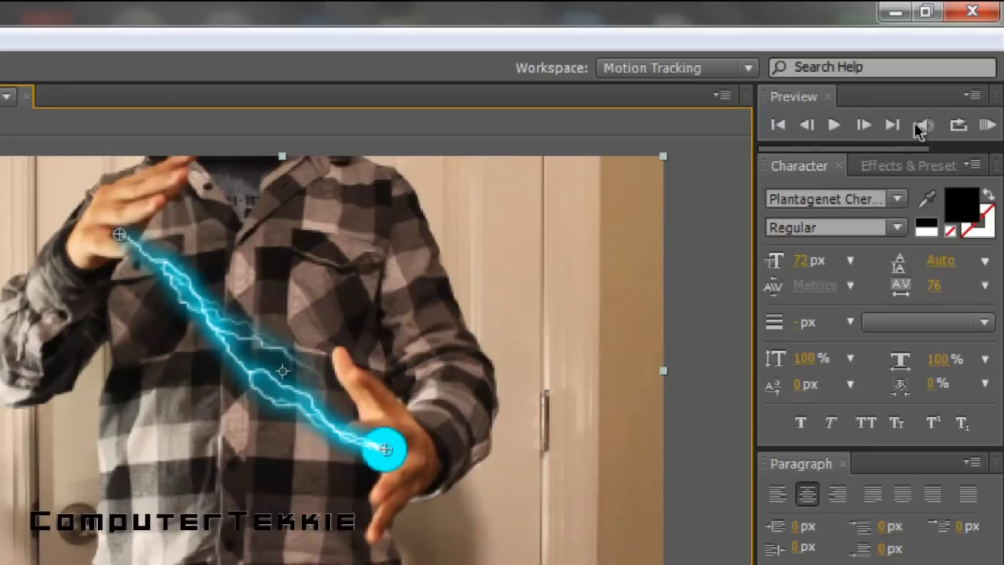
{"action": "left_click_drag", "start_coordinate": [388, 459], "coordinate": [391, 462]}
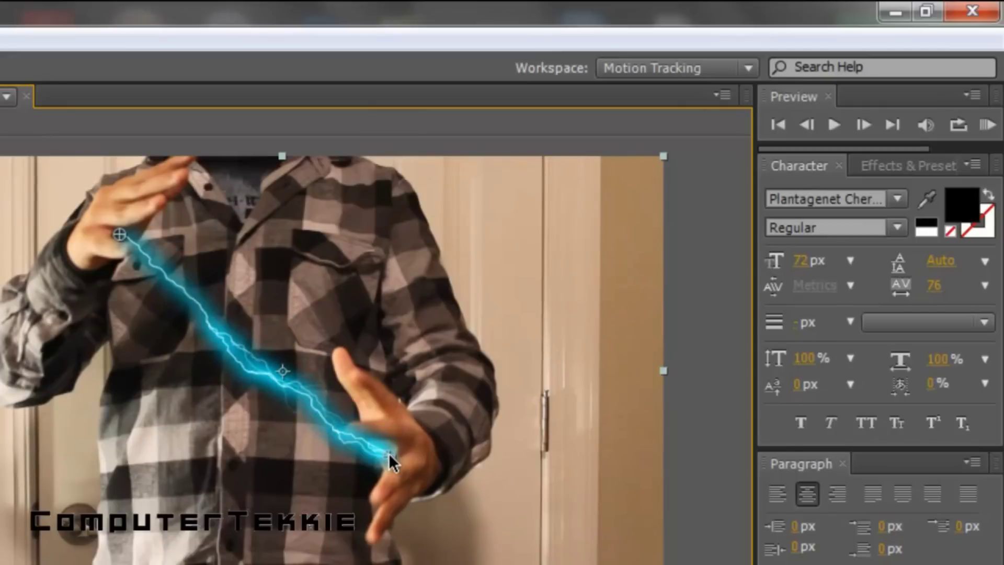
{"action": "left_click", "coordinate": [873, 122]}
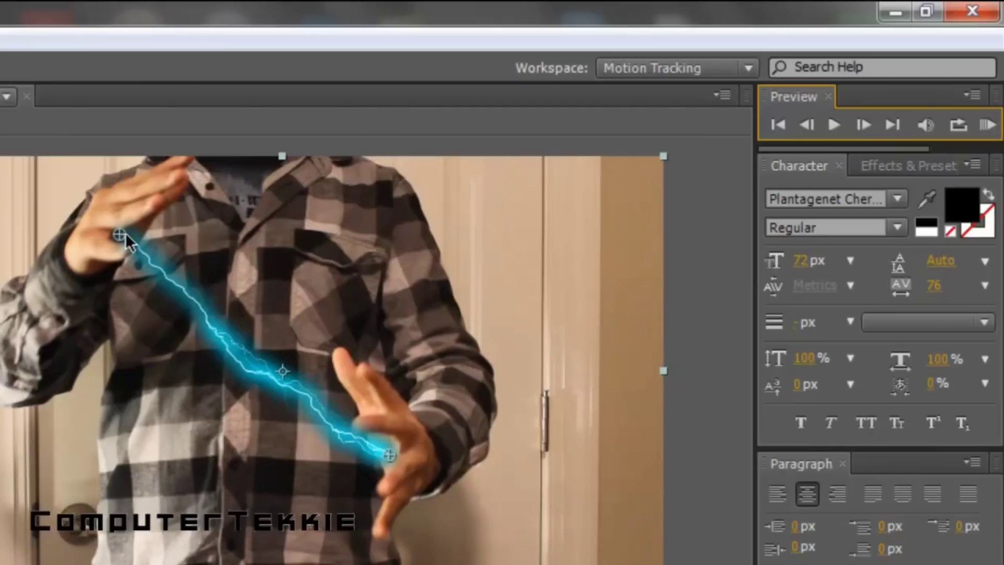
{"action": "left_click_drag", "start_coordinate": [126, 234], "coordinate": [129, 235]}
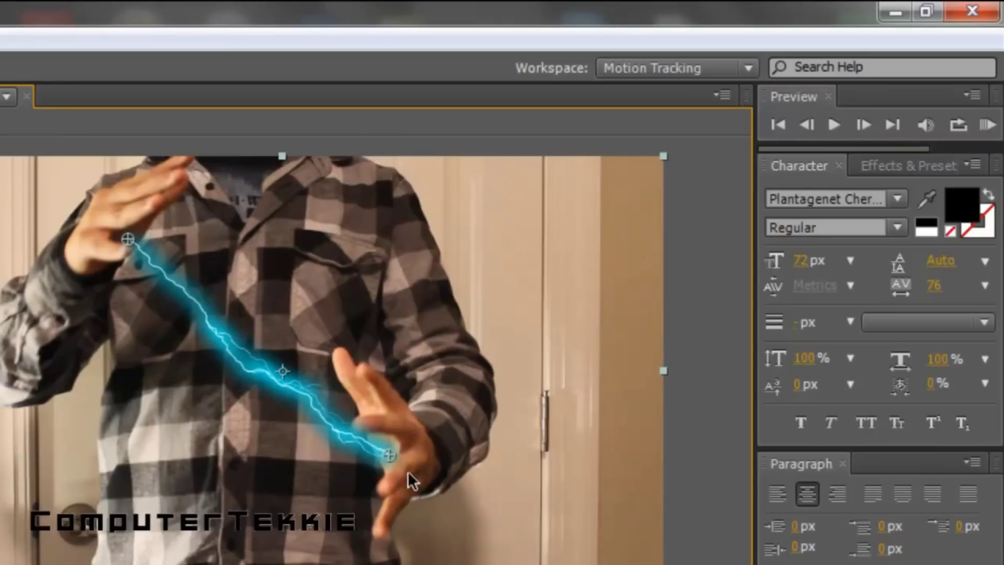
{"action": "left_click_drag", "start_coordinate": [391, 456], "coordinate": [385, 447]}
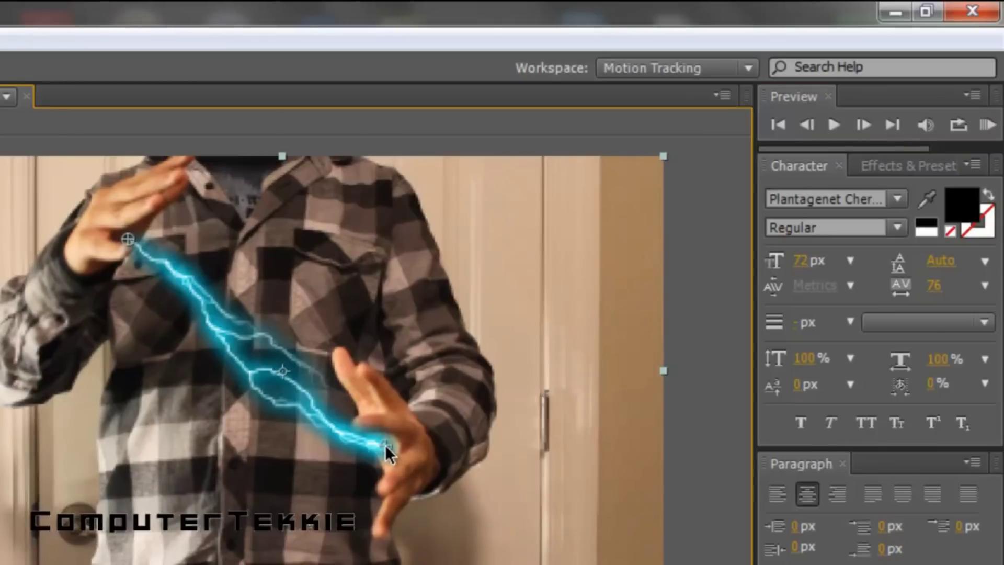
Reposition both endpoints on one final frame and preview the tracked bolt playback
{"action": "left_click", "coordinate": [861, 122]}
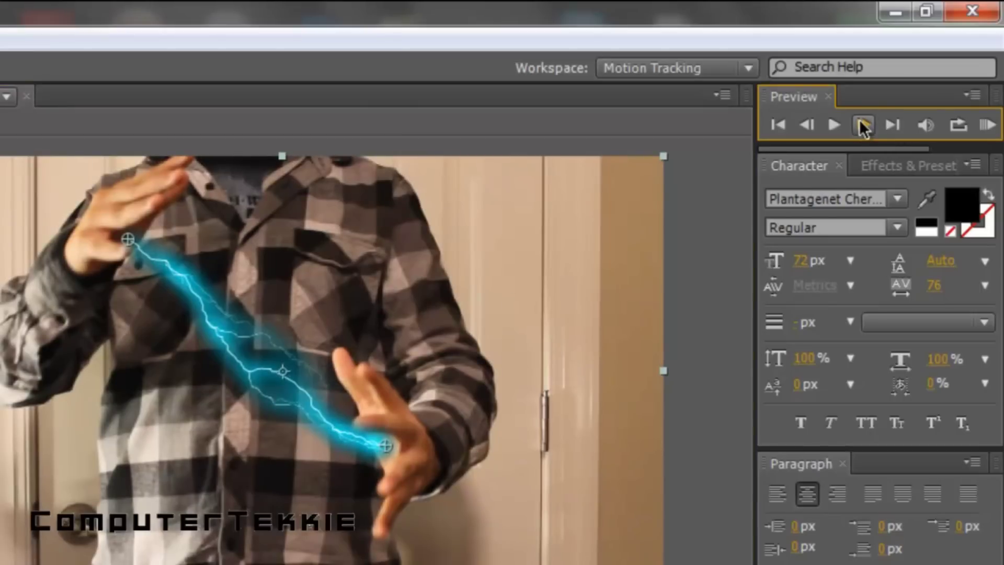
{"action": "left_click", "coordinate": [863, 126]}
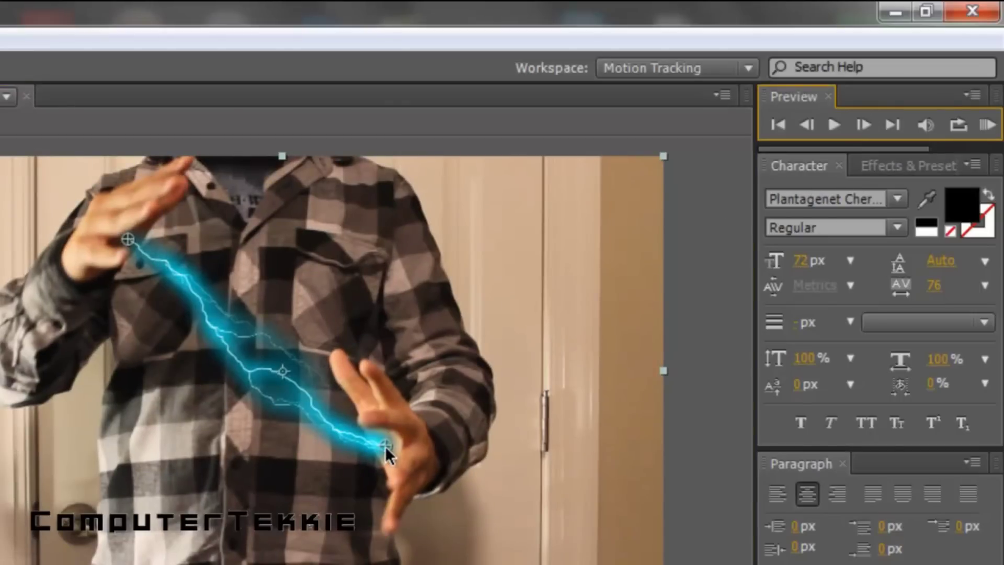
{"action": "left_click_drag", "start_coordinate": [387, 448], "coordinate": [387, 450]}
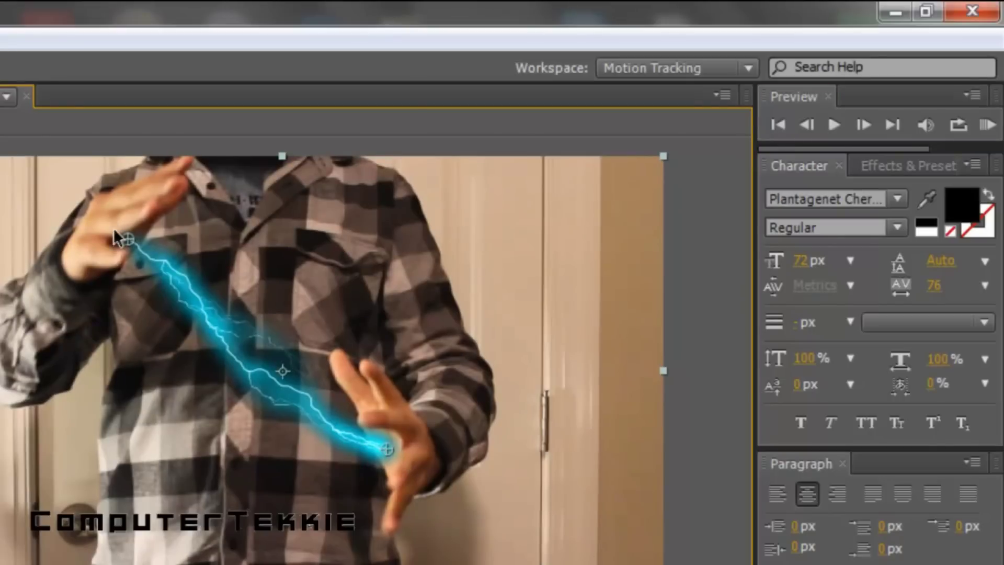
{"action": "left_click_drag", "start_coordinate": [128, 239], "coordinate": [128, 246]}
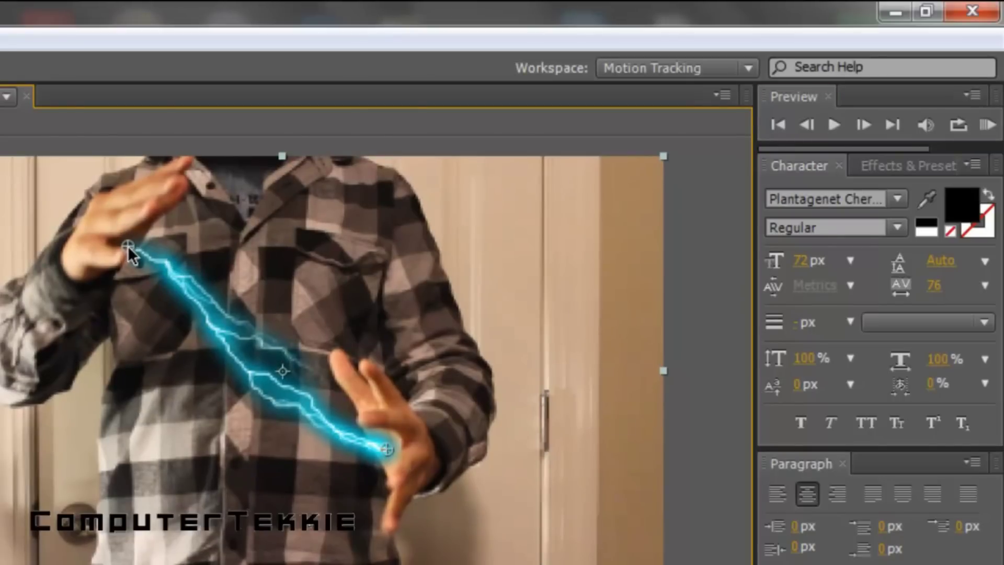
{"action": "key", "text": "space"}
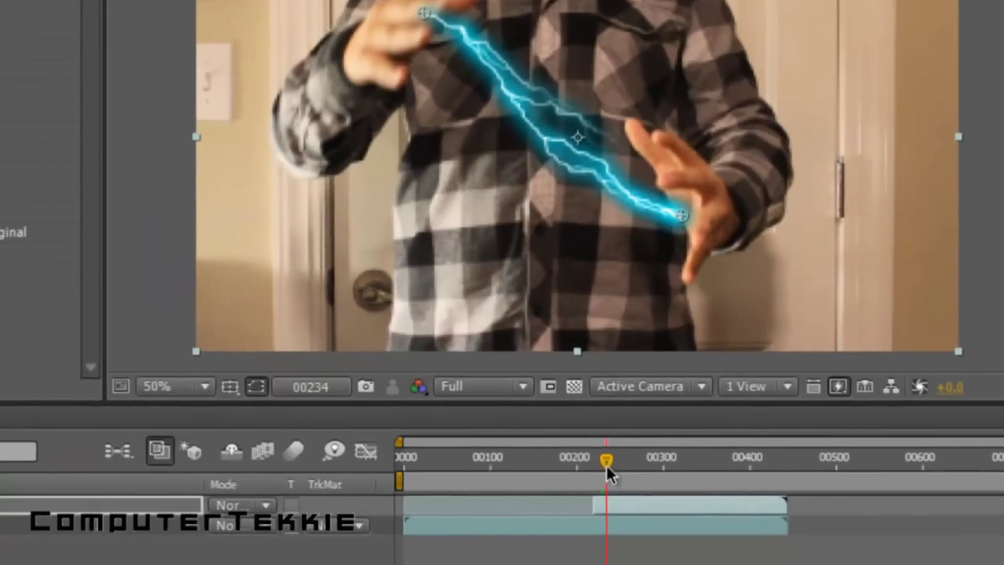
Jump ahead to around frame 310 and drag the bolt's Direction point onto the right hand
{"action": "mouse_move", "coordinate": [607, 464]}
{"action": "left_mouse_down"}
{"action": "mouse_move", "coordinate": [675, 466]}
{"action": "mouse_move", "coordinate": [609, 462]}
{"action": "left_mouse_up"}
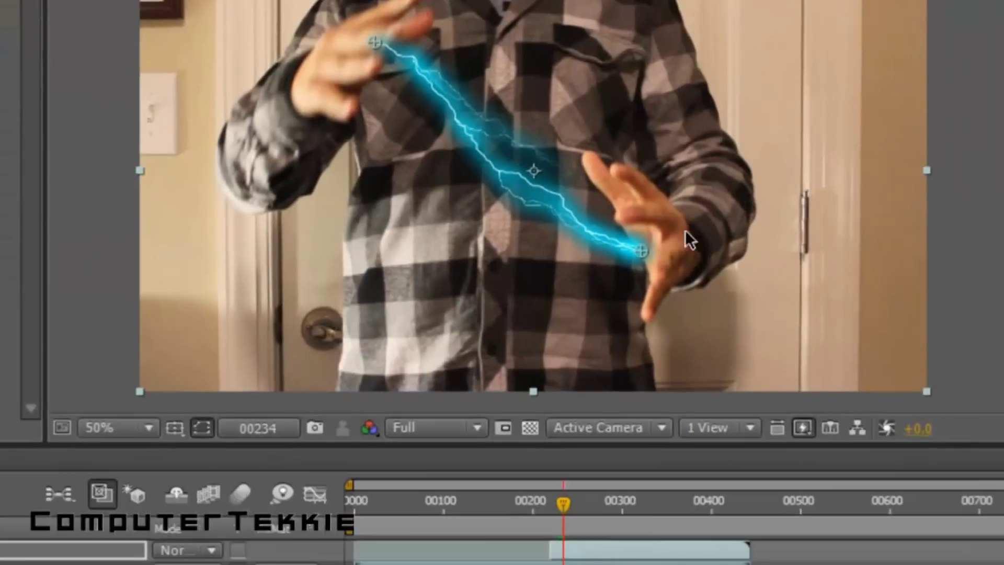
{"action": "left_click_drag", "start_coordinate": [687, 238], "coordinate": [643, 235]}
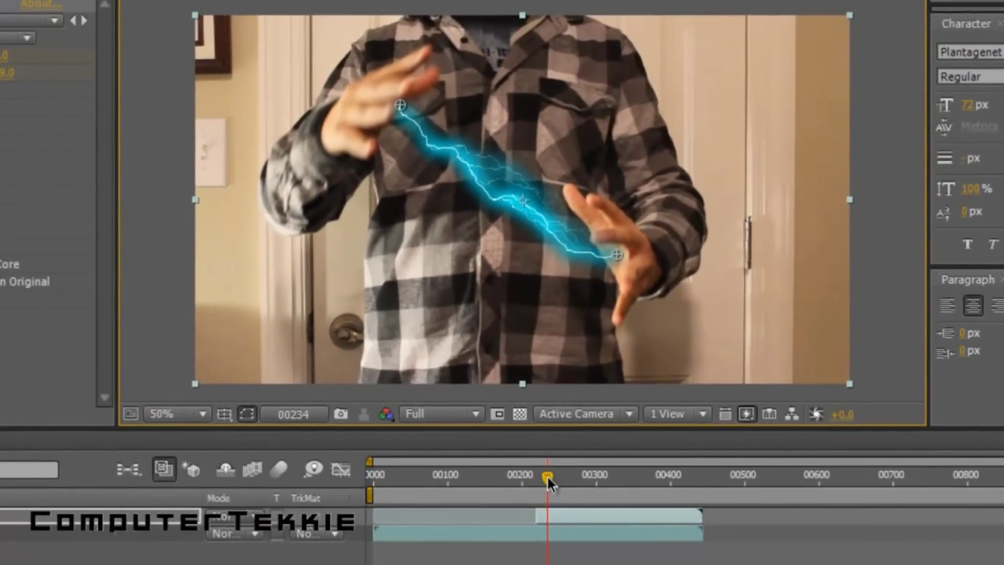
{"action": "left_click_drag", "start_coordinate": [551, 477], "coordinate": [609, 479]}
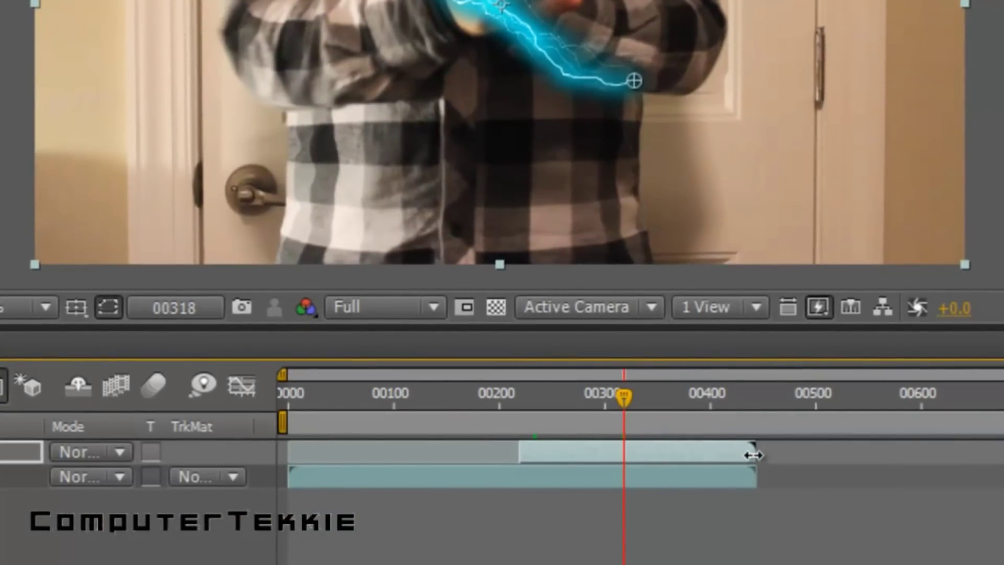
Trim the top layer's out-point back to frame 318, then scrub back toward the start
{"action": "left_click_drag", "start_coordinate": [754, 455], "coordinate": [624, 454]}
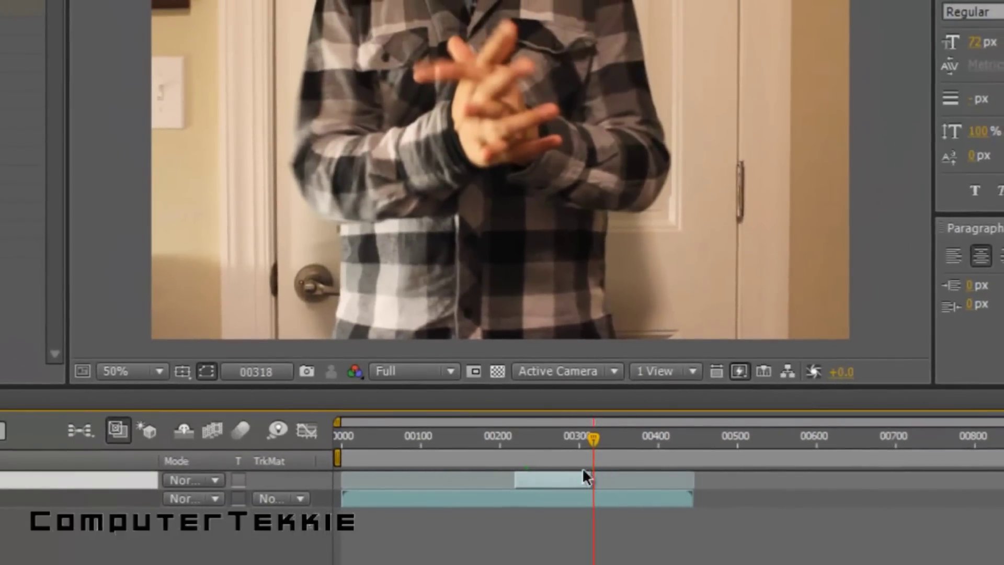
{"action": "left_click_drag", "start_coordinate": [591, 443], "coordinate": [507, 443]}
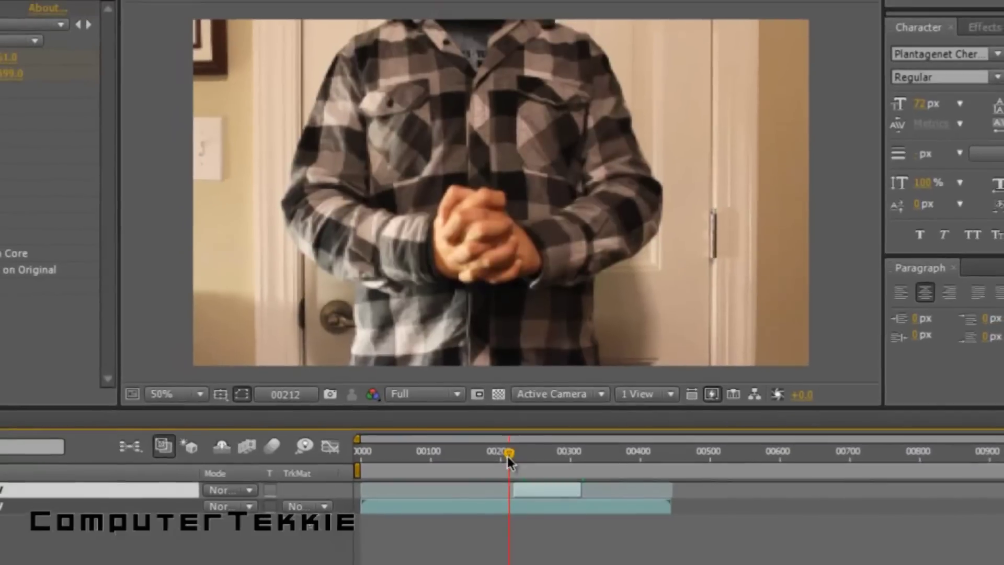
{"action": "left_click_drag", "start_coordinate": [447, 457], "coordinate": [643, 470]}
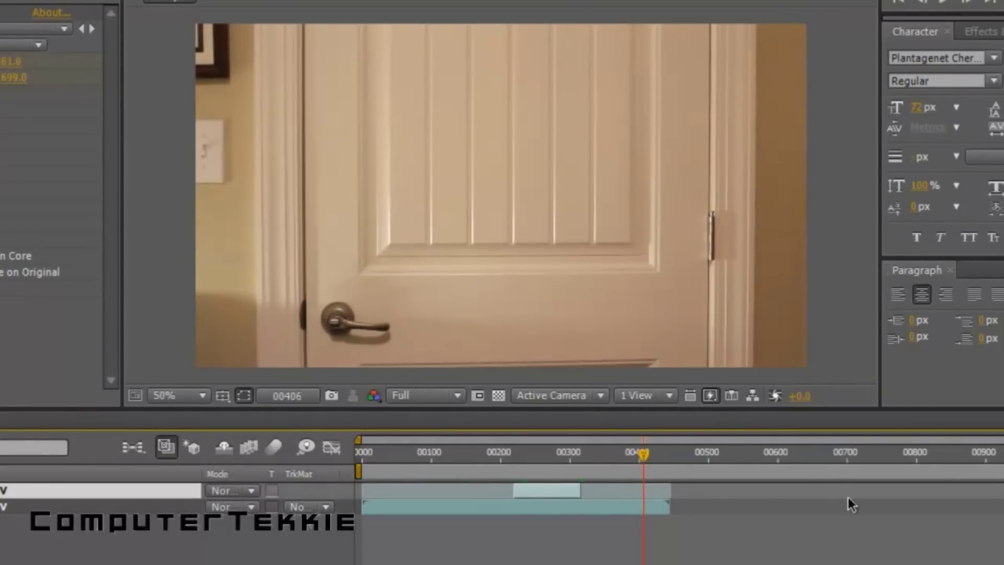
Pull the work area end back to about frame 360, check the cut, and return to frame 0
{"action": "left_click_drag", "start_coordinate": [645, 453], "coordinate": [611, 452]}
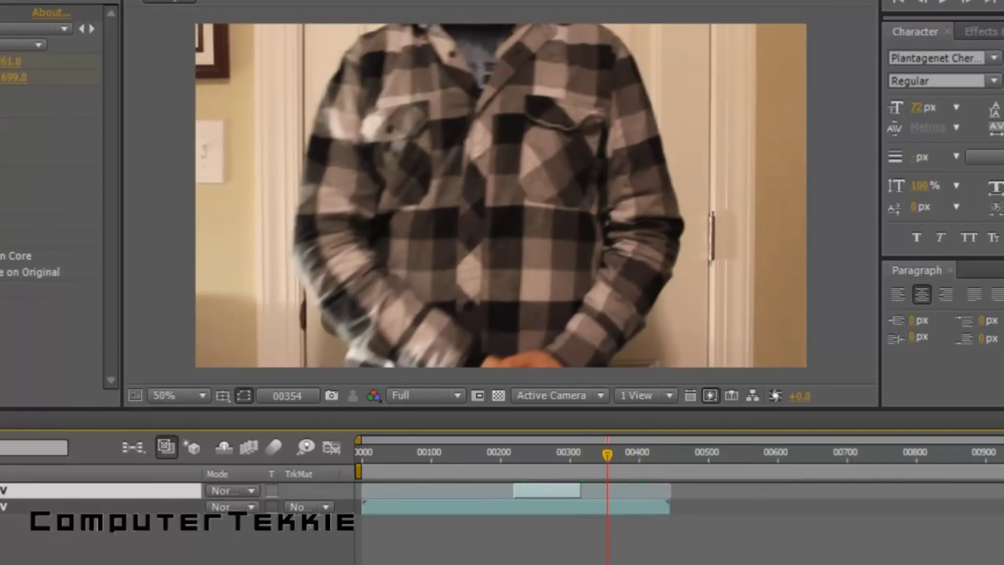
{"action": "left_click_drag", "start_coordinate": [988, 473], "coordinate": [615, 472]}
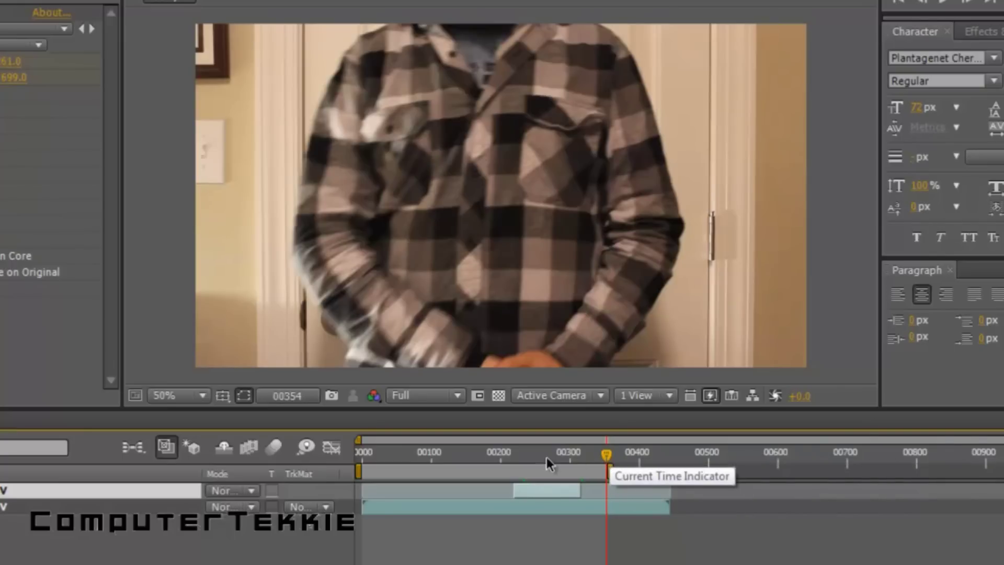
{"action": "left_click", "coordinate": [527, 457]}
{"action": "left_click_drag", "start_coordinate": [553, 459], "coordinate": [608, 457]}
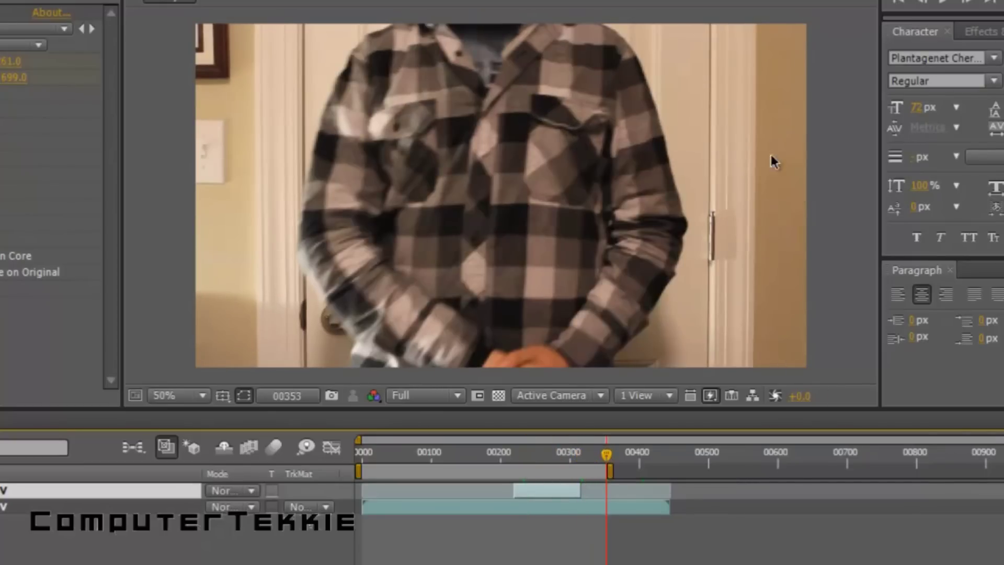
{"action": "left_click", "coordinate": [900, 2]}
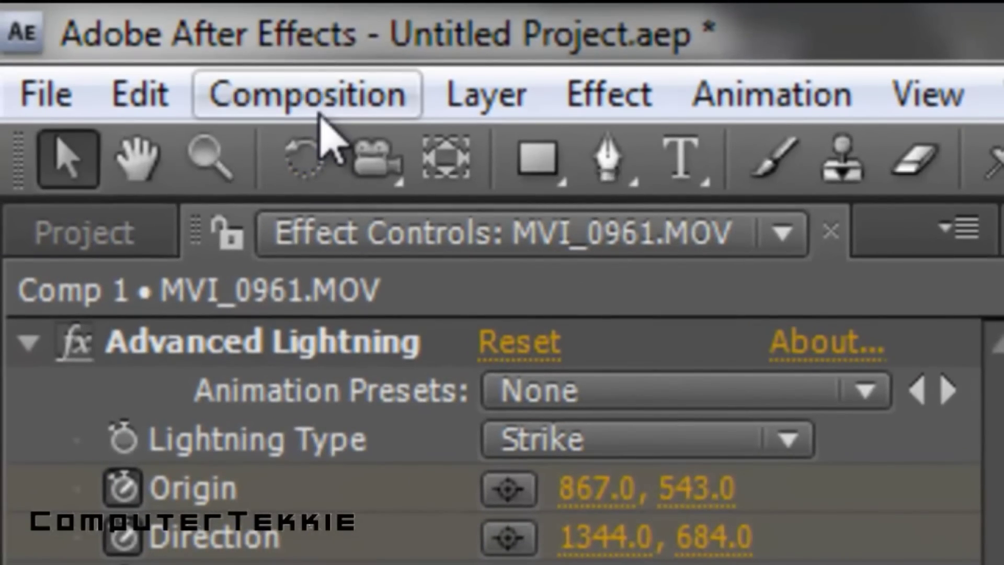
Use Make Movie to queue Comp 1, naming the output 'Lightning Effect Test' on the Desktop
{"action": "left_click", "coordinate": [277, 84]}
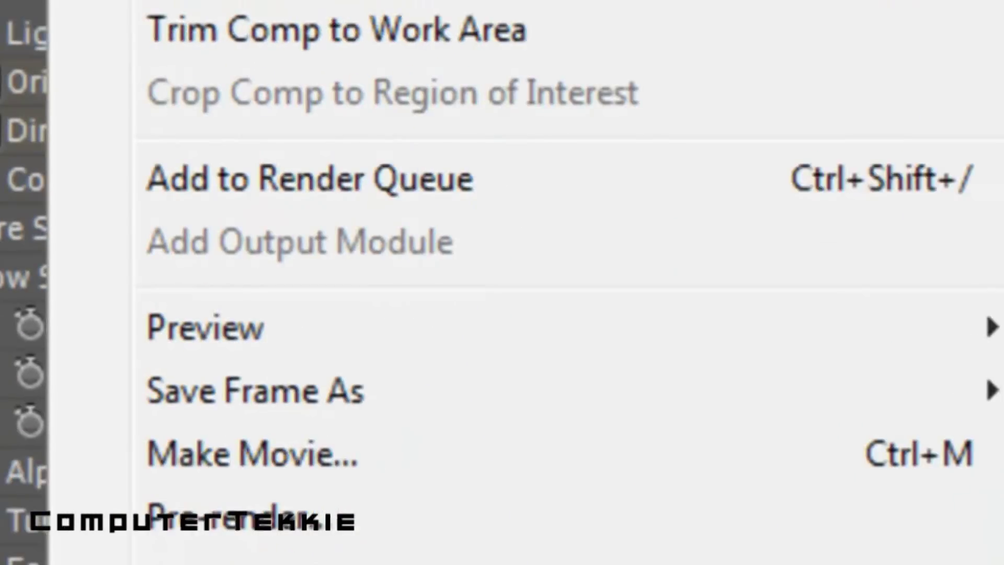
{"action": "left_click", "coordinate": [238, 463]}
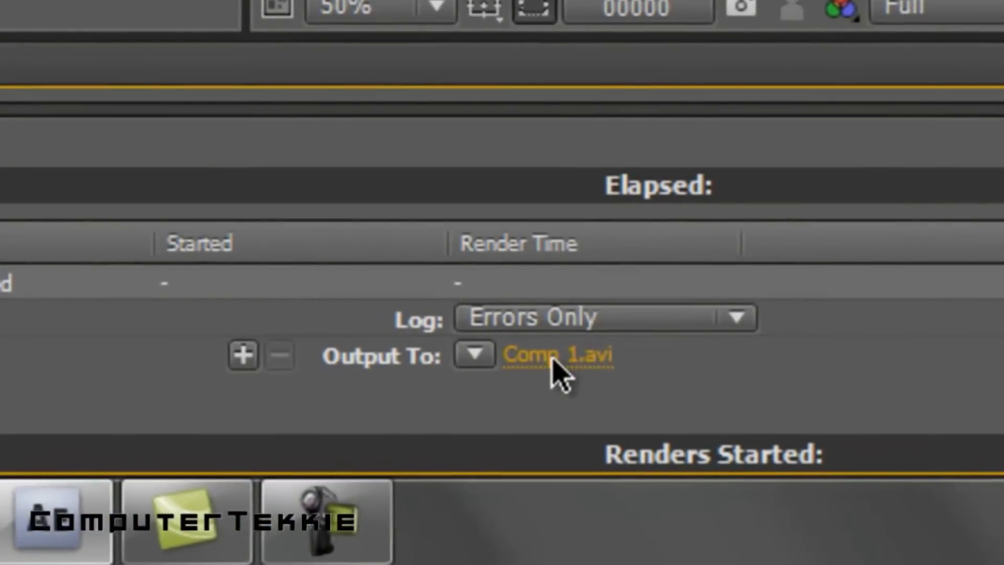
{"action": "left_click", "coordinate": [554, 361]}
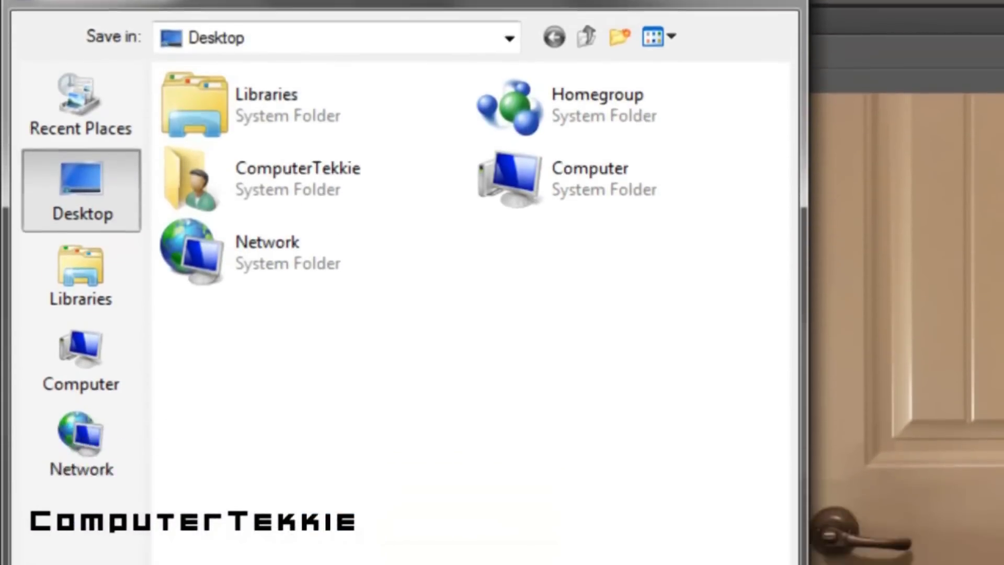
{"action": "type", "text": "Lightning"}
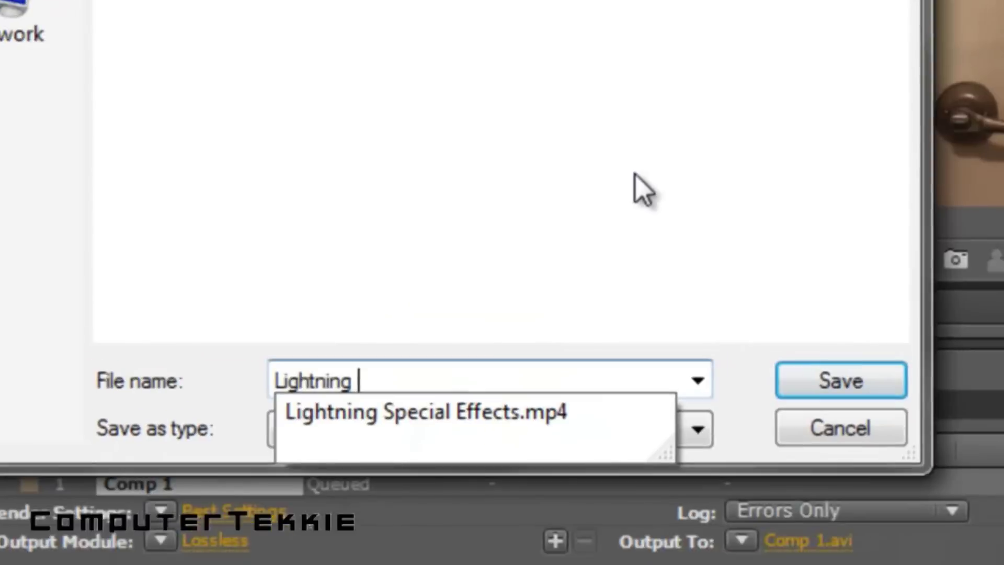
{"action": "type", "text": " Effects"}
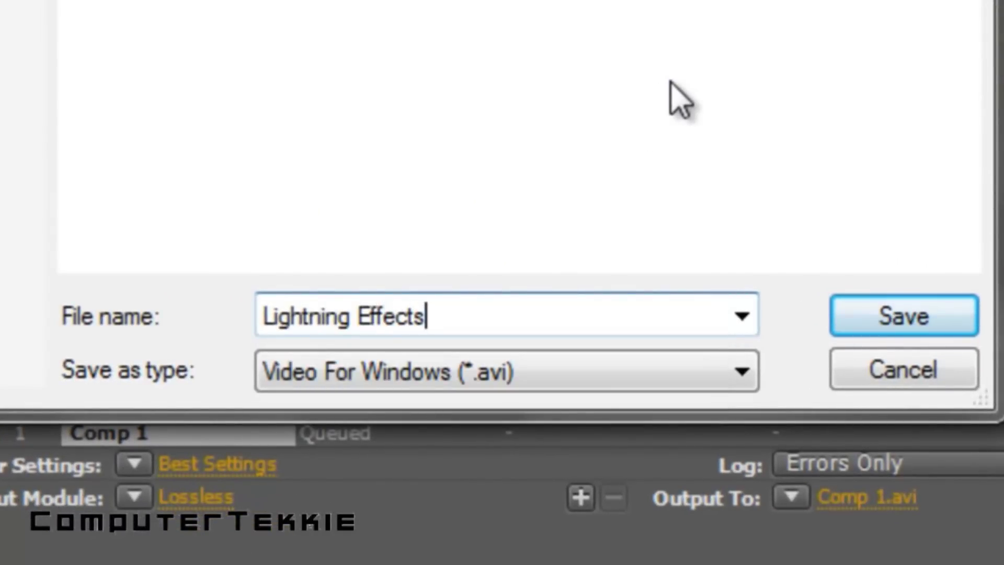
{"action": "key", "text": "BackSpace"}
{"action": "type", "text": "Test"}
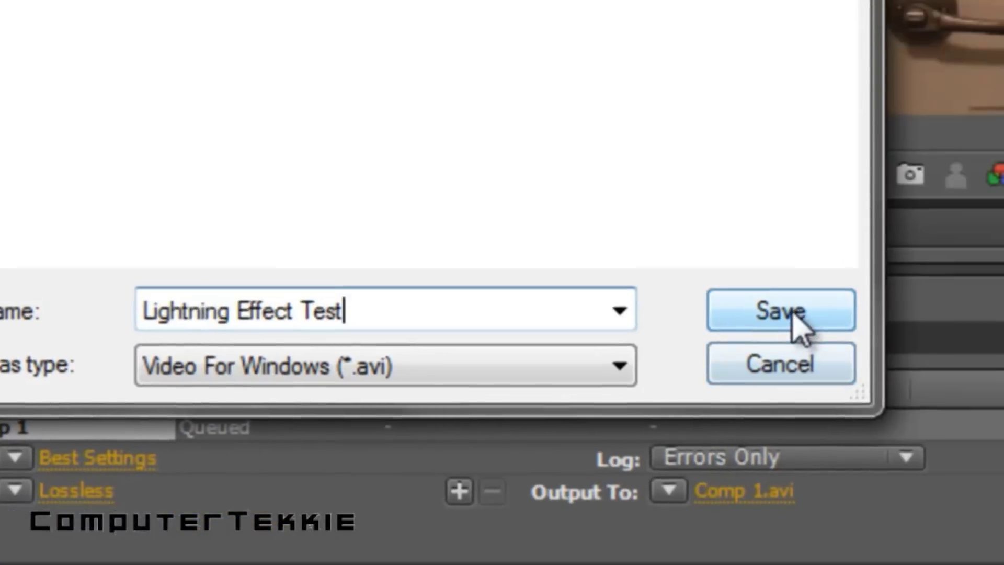
{"action": "left_click", "coordinate": [917, 325]}
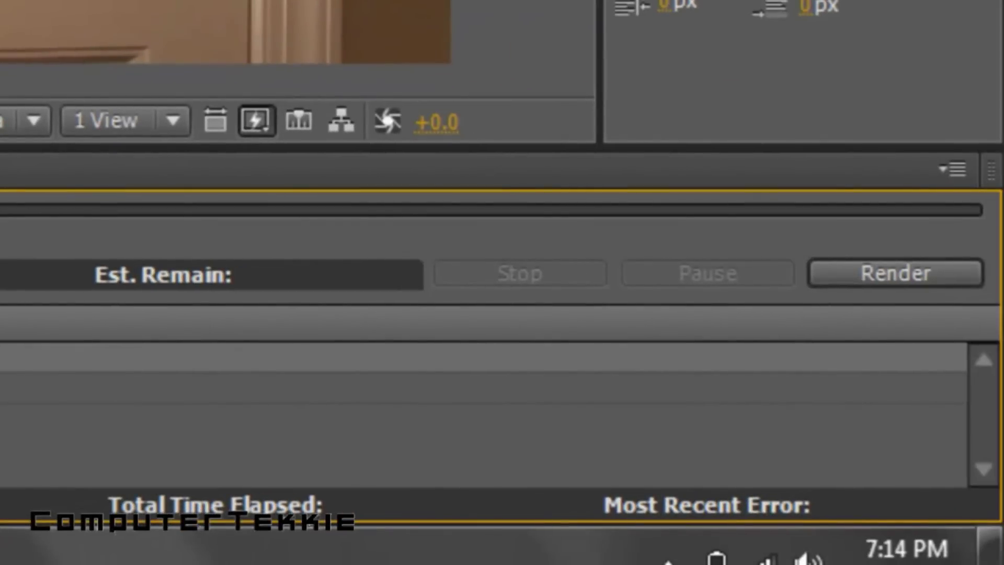
Render the queued Comp 1, then exit After Effects without saving the project
{"action": "left_click", "coordinate": [895, 277]}
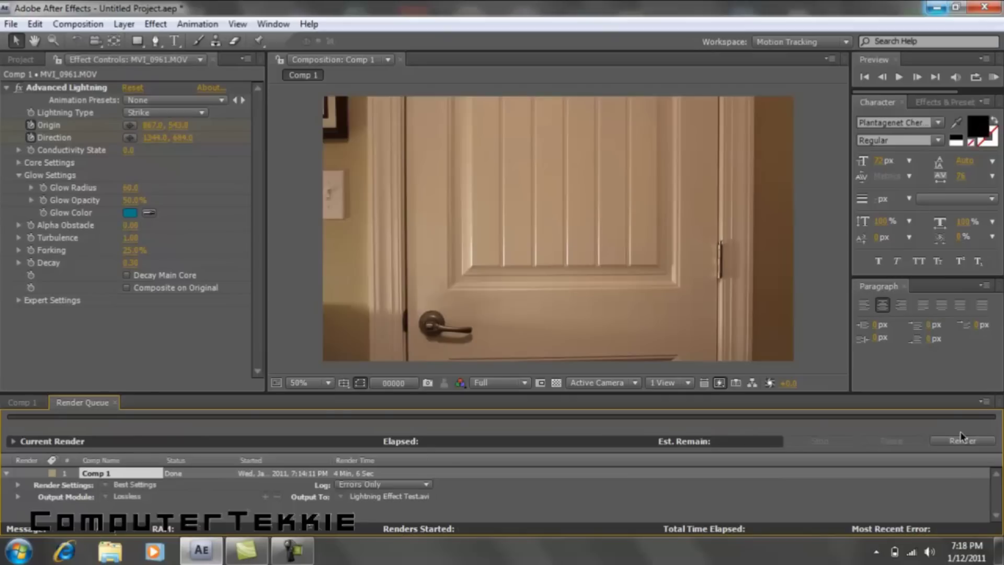
{"action": "key", "text": "ctrl+q"}
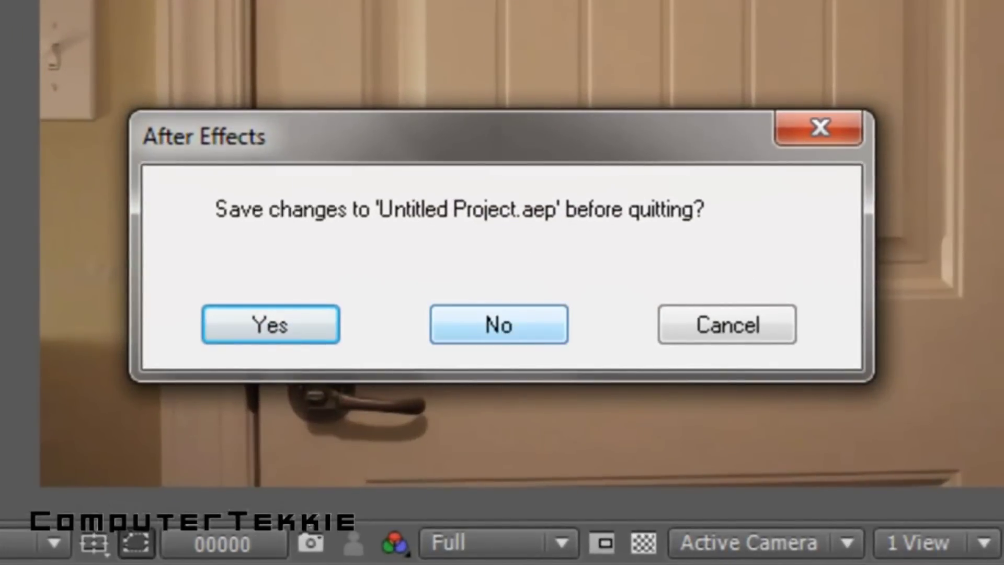
{"action": "left_click", "coordinate": [499, 324]}
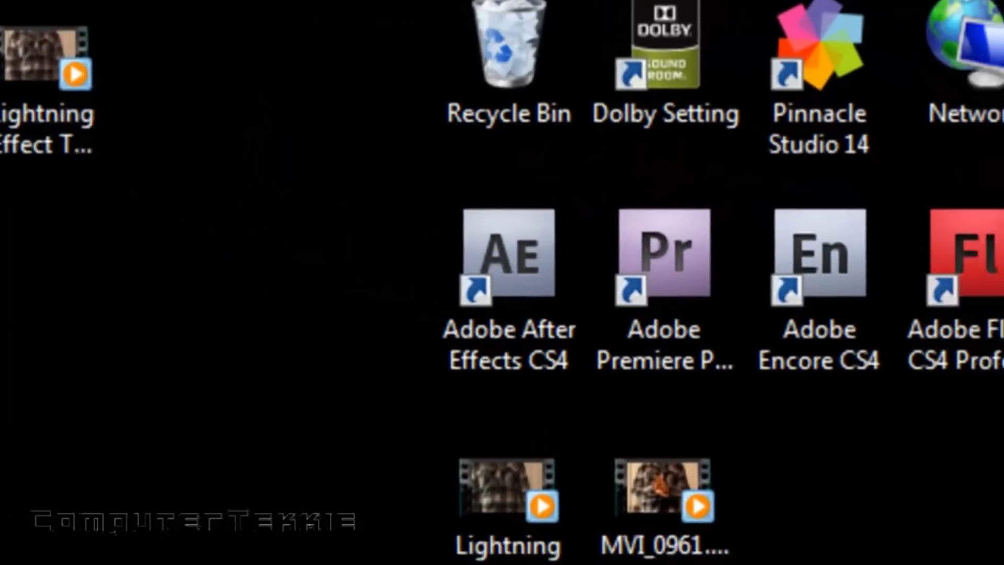
Move Lightning Effect Test.avi next to MVI_0961 and open it in Windows Media Player
{"action": "left_click_drag", "start_coordinate": [47, 57], "coordinate": [821, 502]}
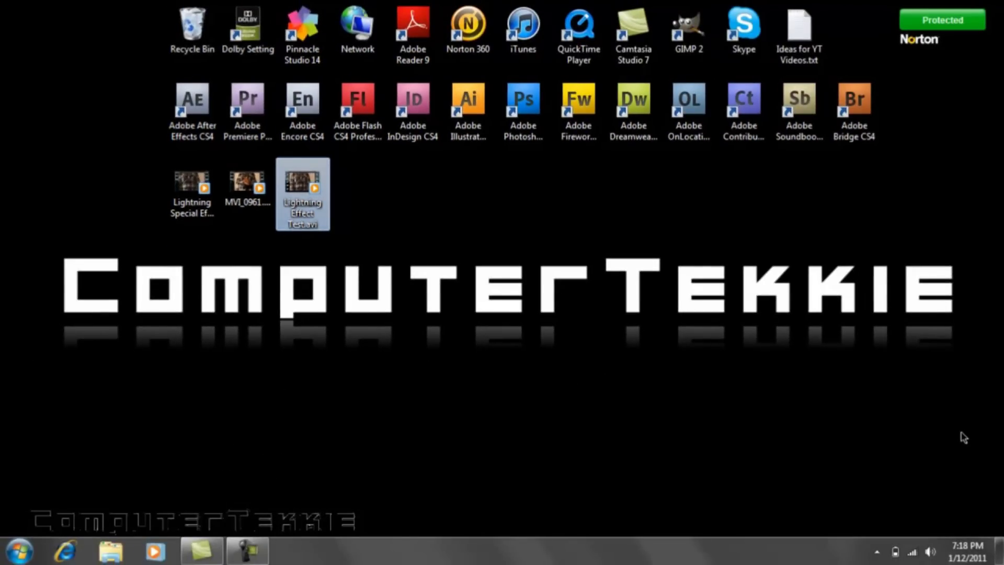
{"action": "key", "text": "Return"}
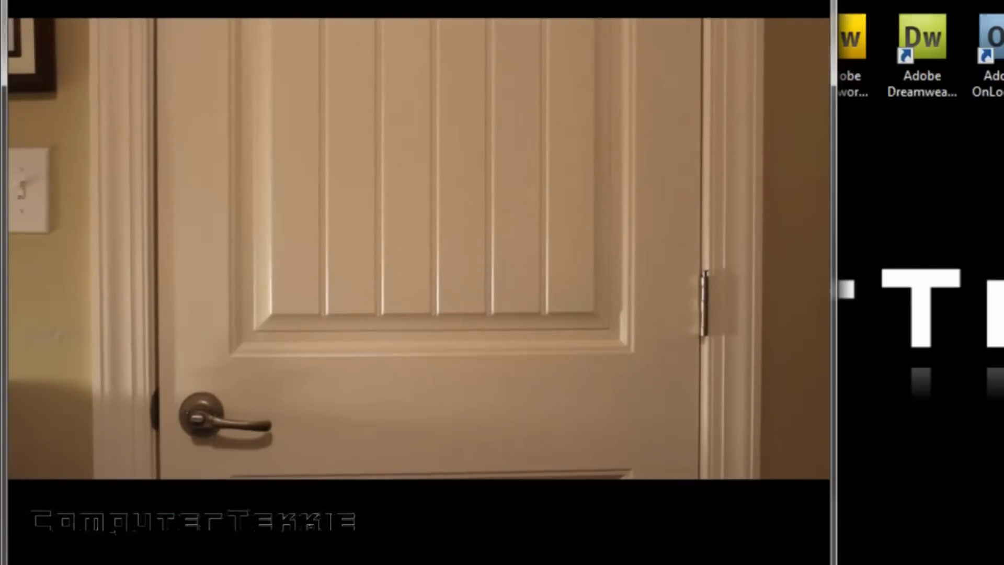
Briefly pause and resume the Lightning Effect Test video, then close Windows Media Player
{"action": "key", "text": "space"}
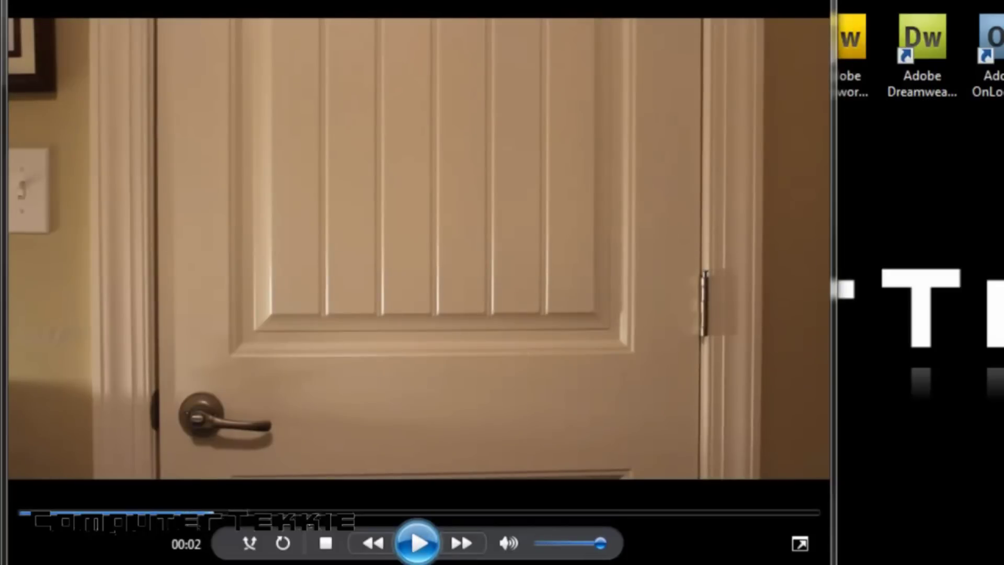
{"action": "key", "text": "space"}
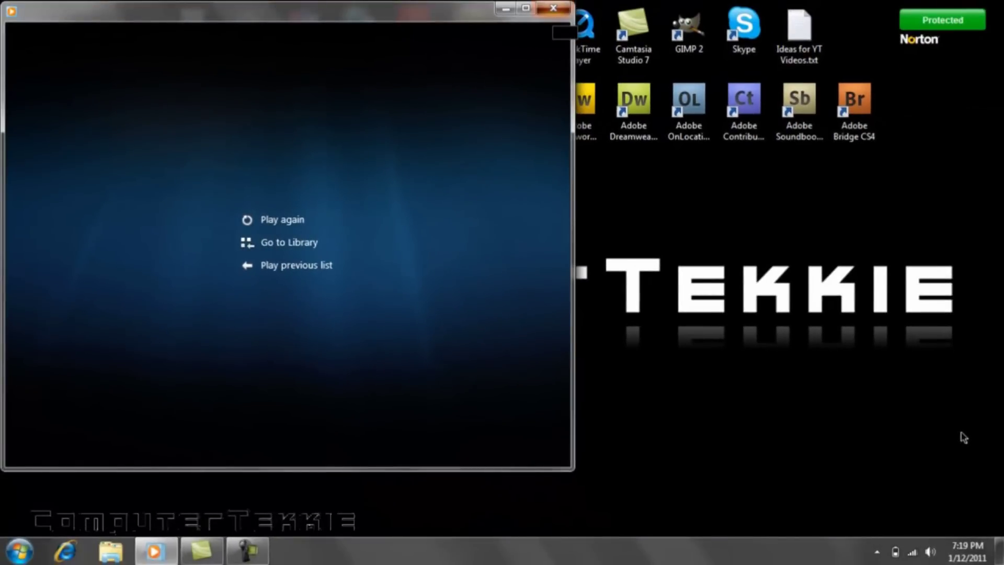
{"action": "key", "text": "alt+F4"}
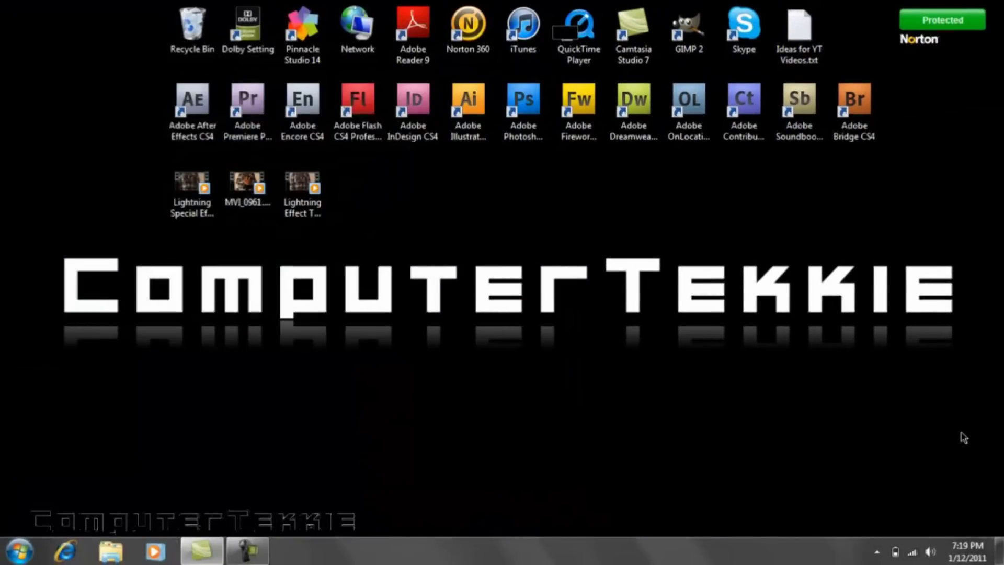